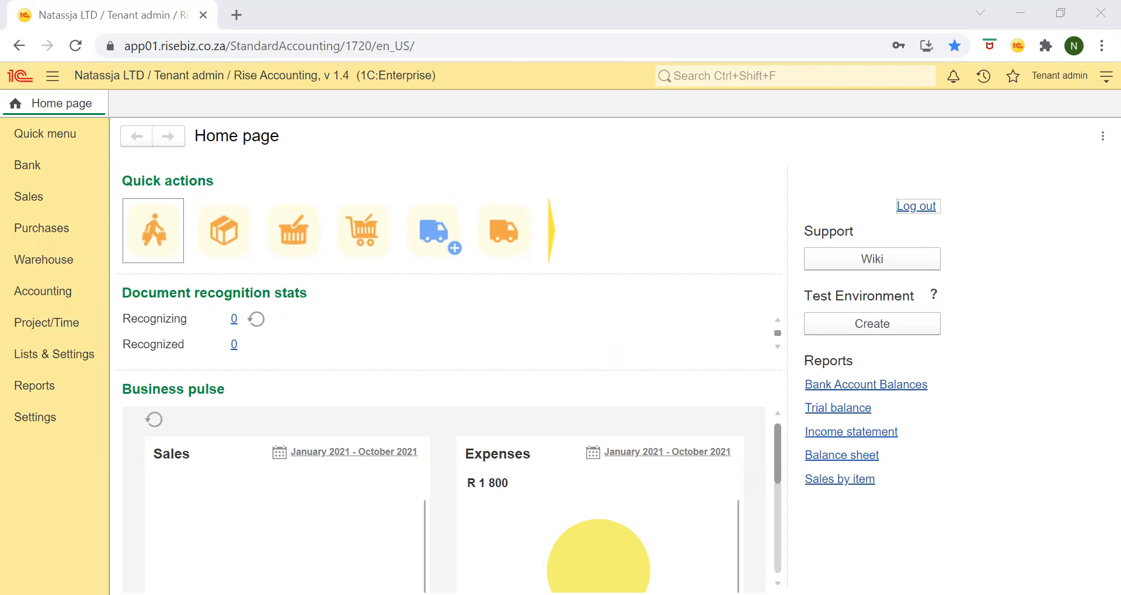
Step: Switch to Excel to view the original customer file's layout, and return to Rise Accounting in the browser
key("alt+Tab")
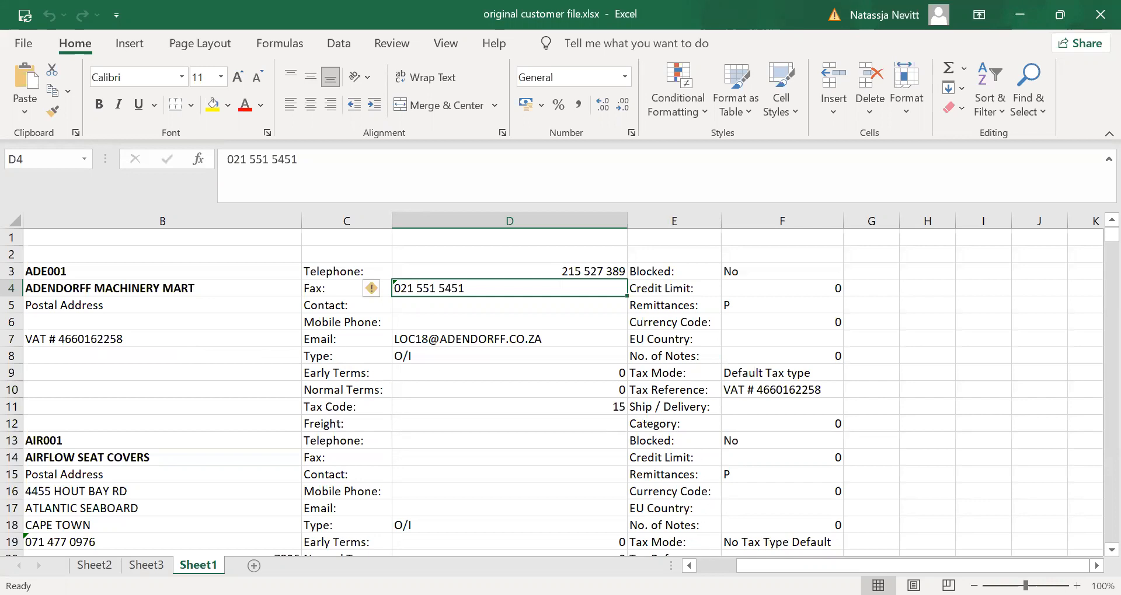
key("alt+Tab")
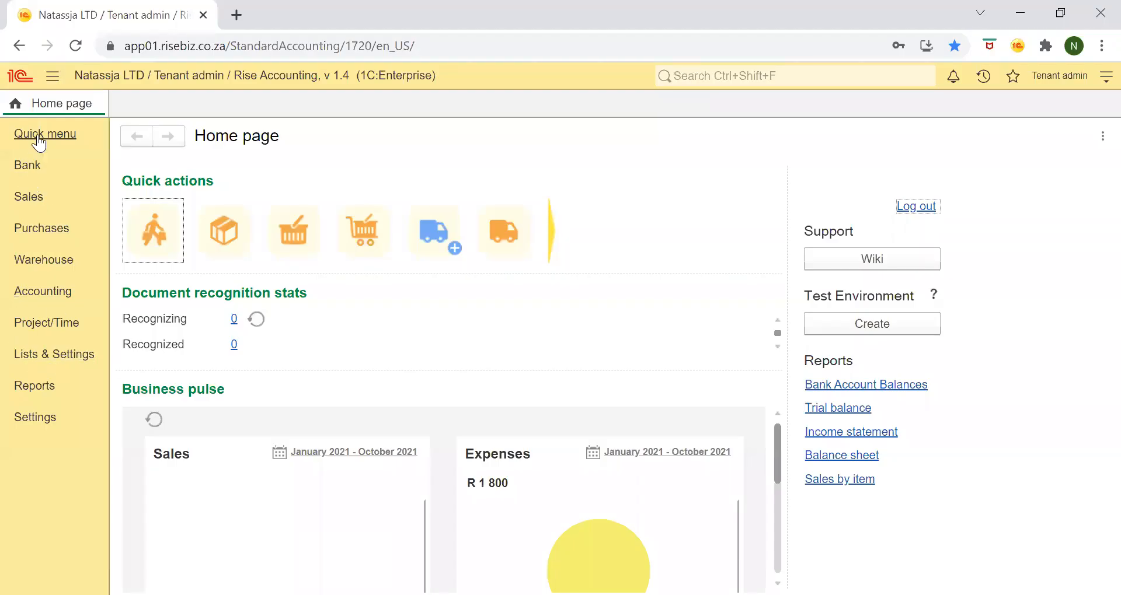
Step: Open the CSV import for lists and documents and set the import type to Customers / Suppliers, accepting that existing mapping is cleared
left_click(38, 140)
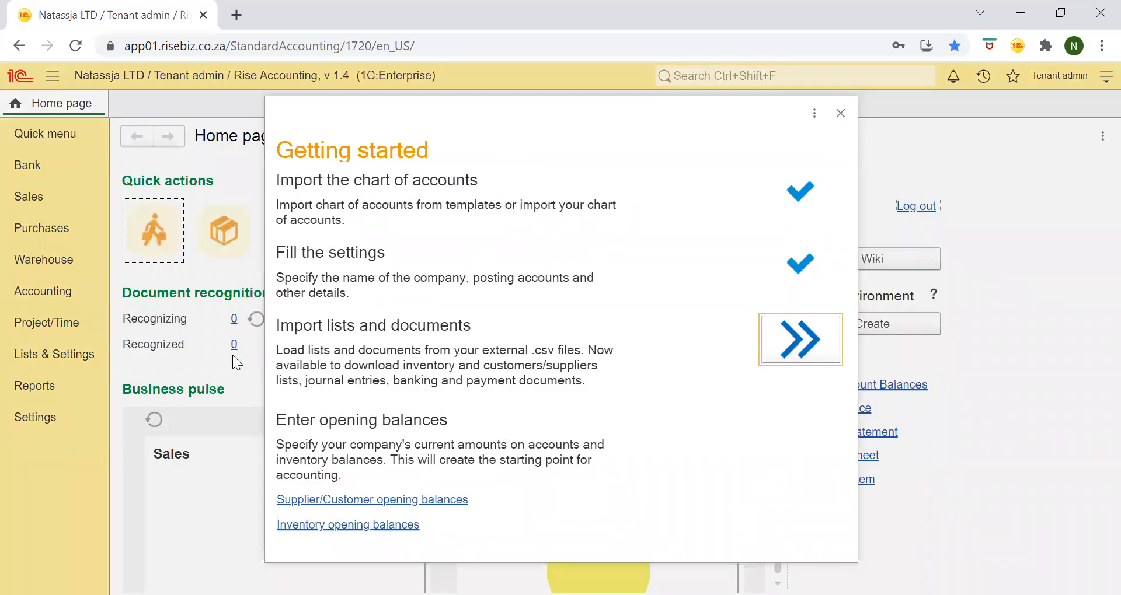
left_click(796, 346)
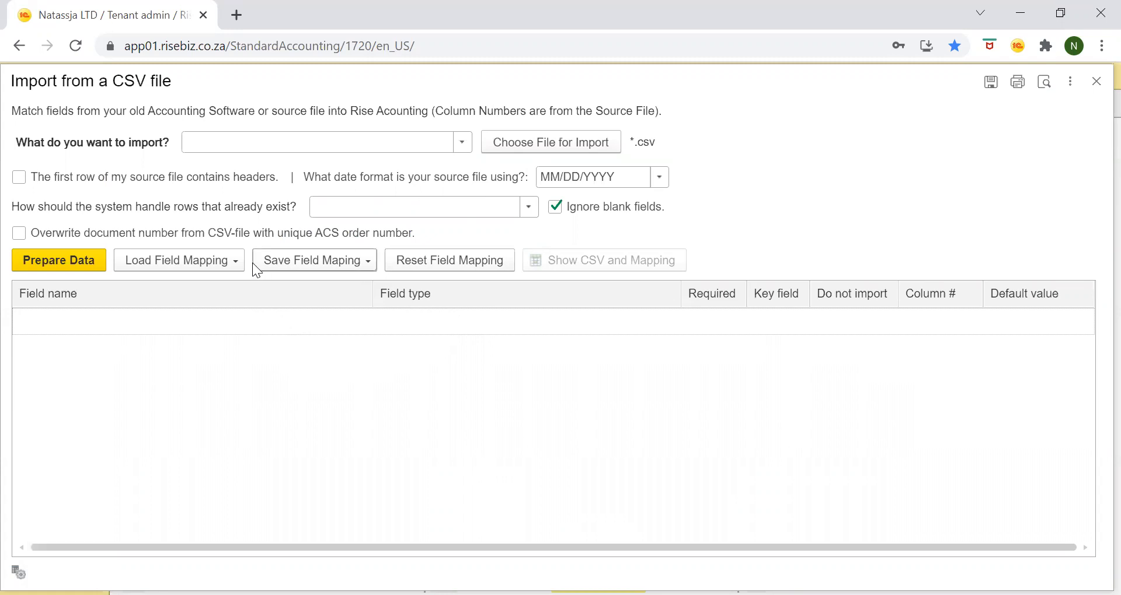
left_click(463, 148)
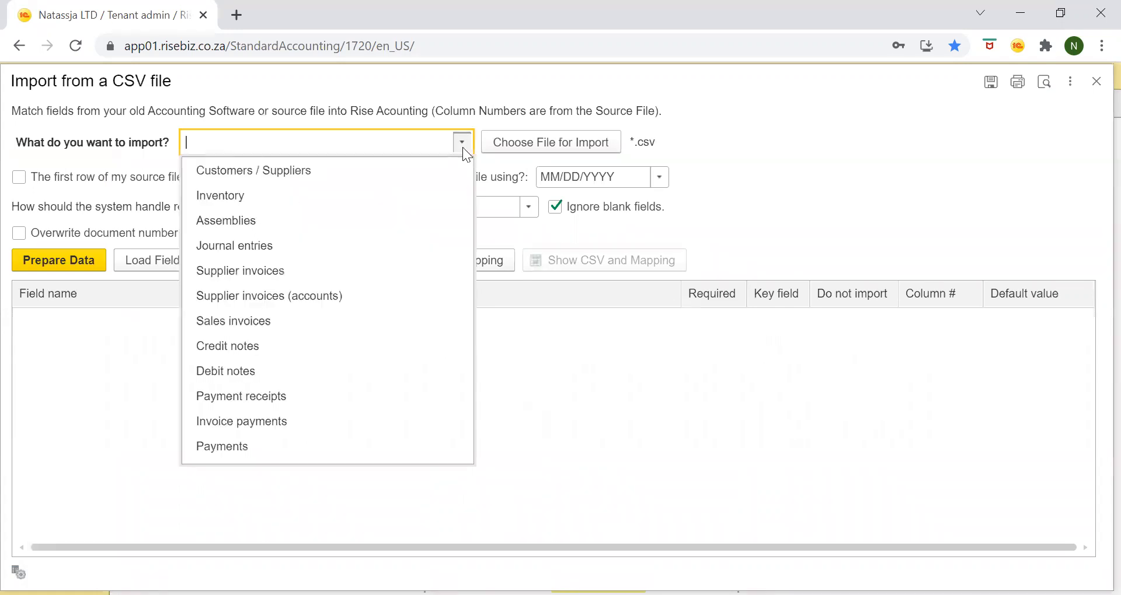
left_click(327, 169)
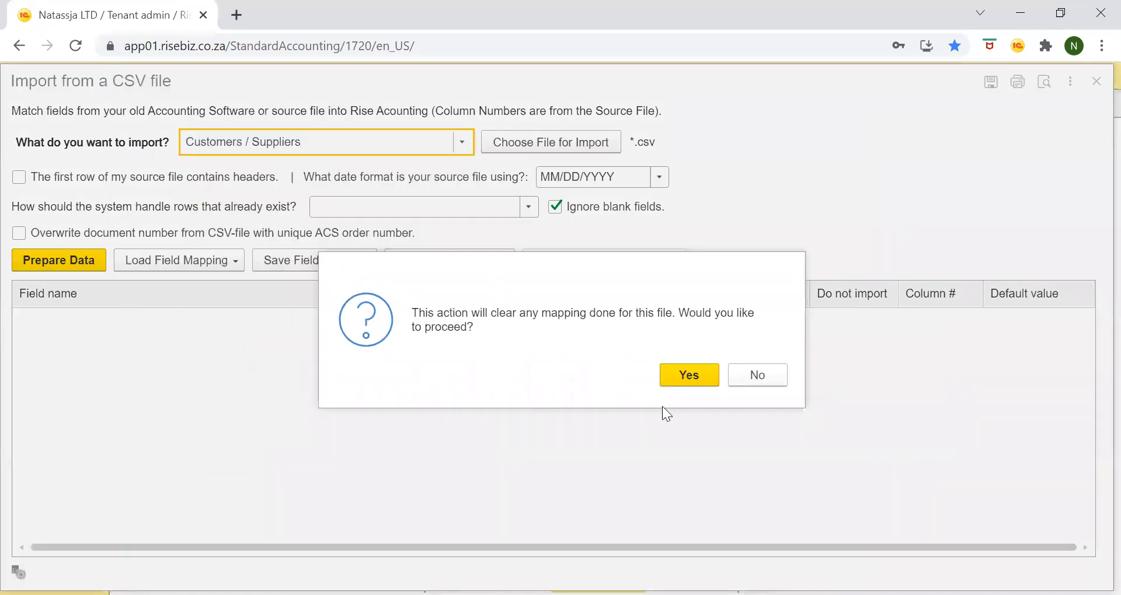
left_click(678, 377)
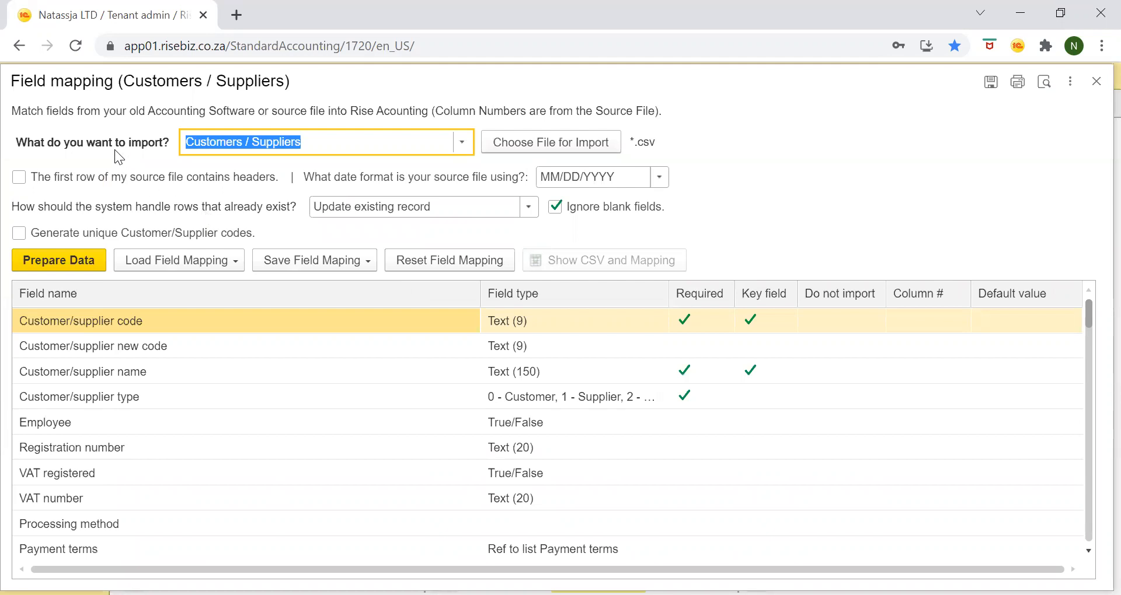
Step: Specify that the source file's first row contains headers and load customer.csv as the import file
left_click(20, 179)
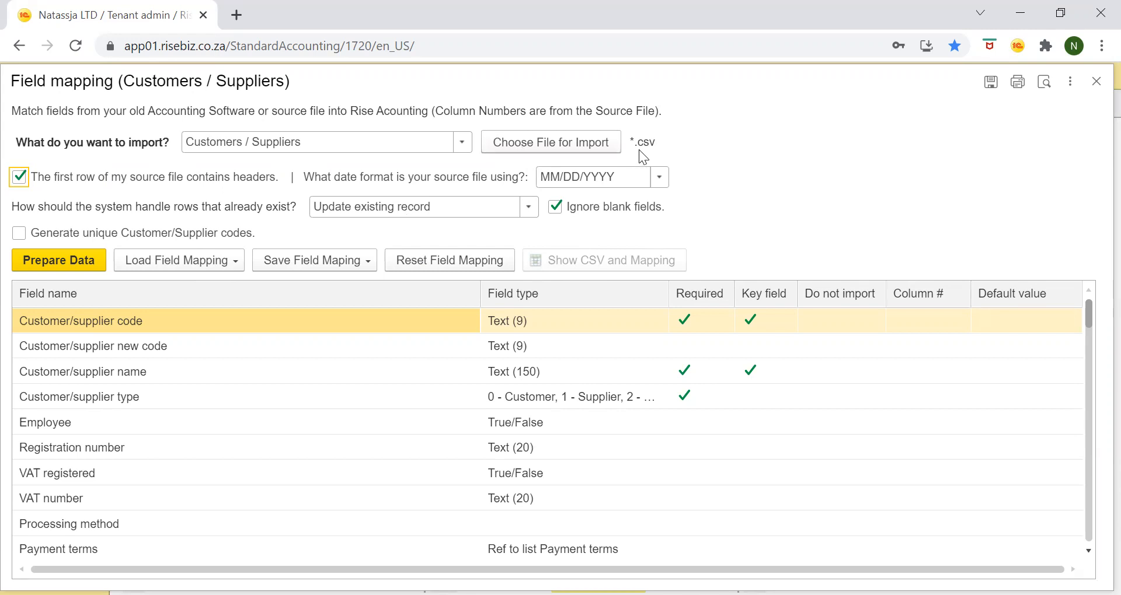
left_click(527, 146)
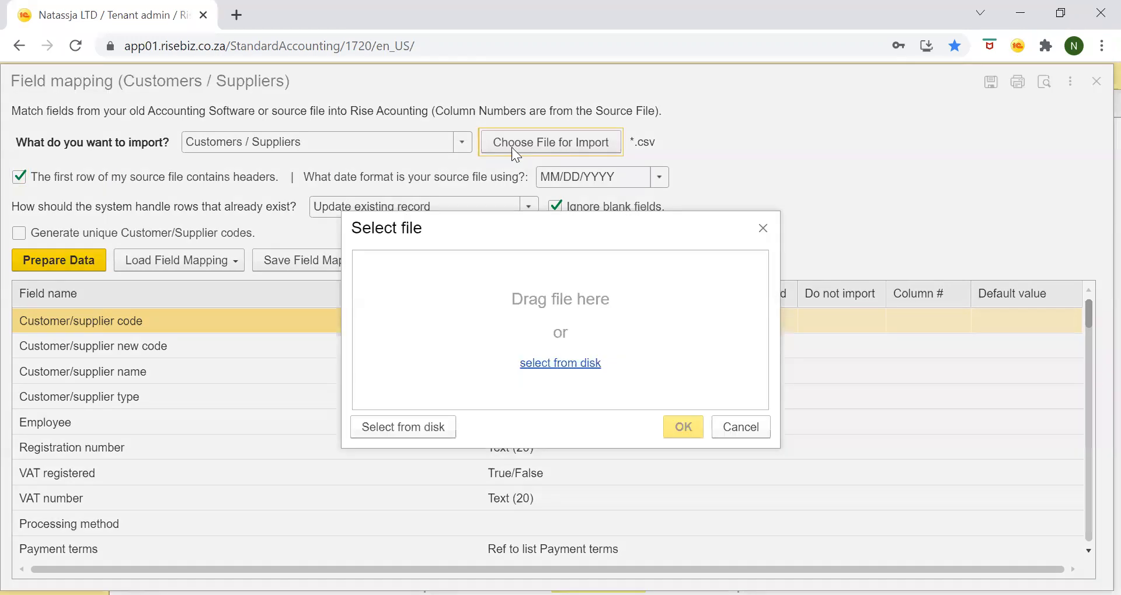
left_click(546, 364)
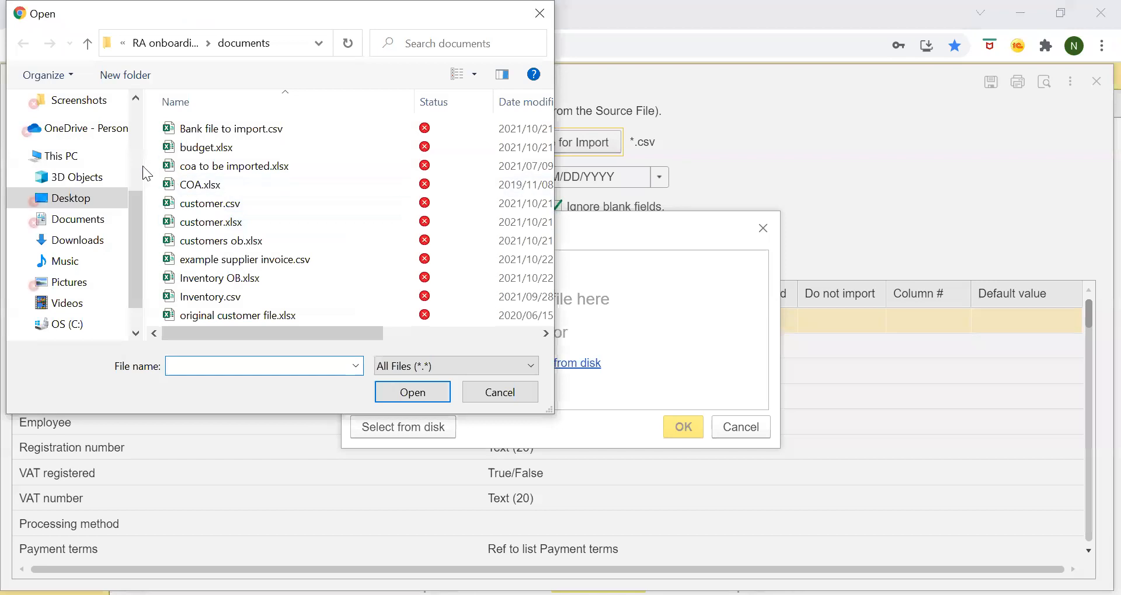
double_click(243, 205)
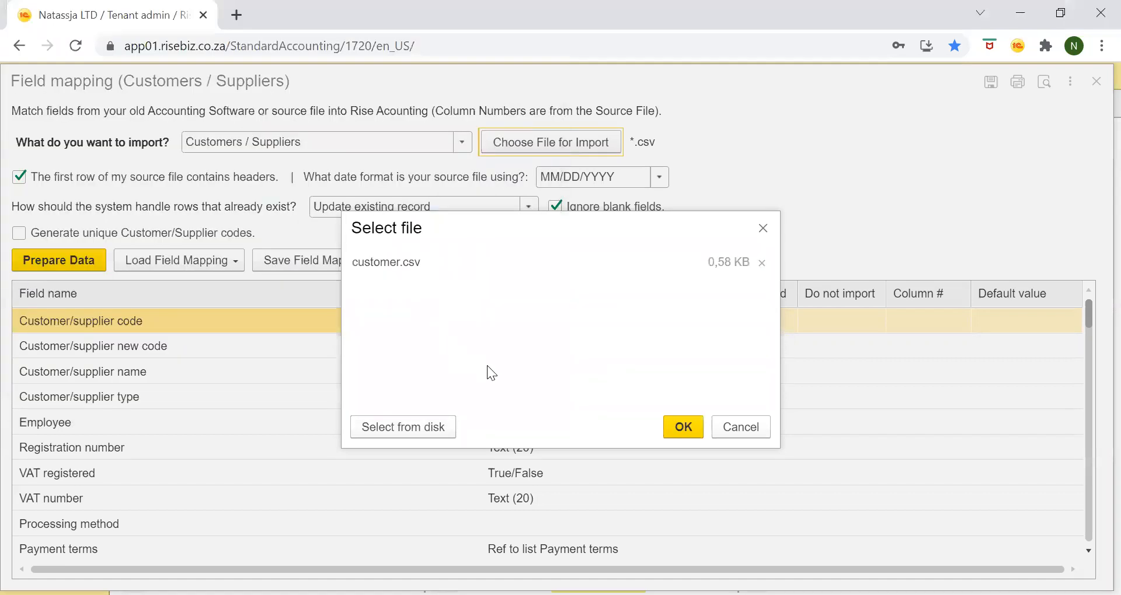
left_click(684, 427)
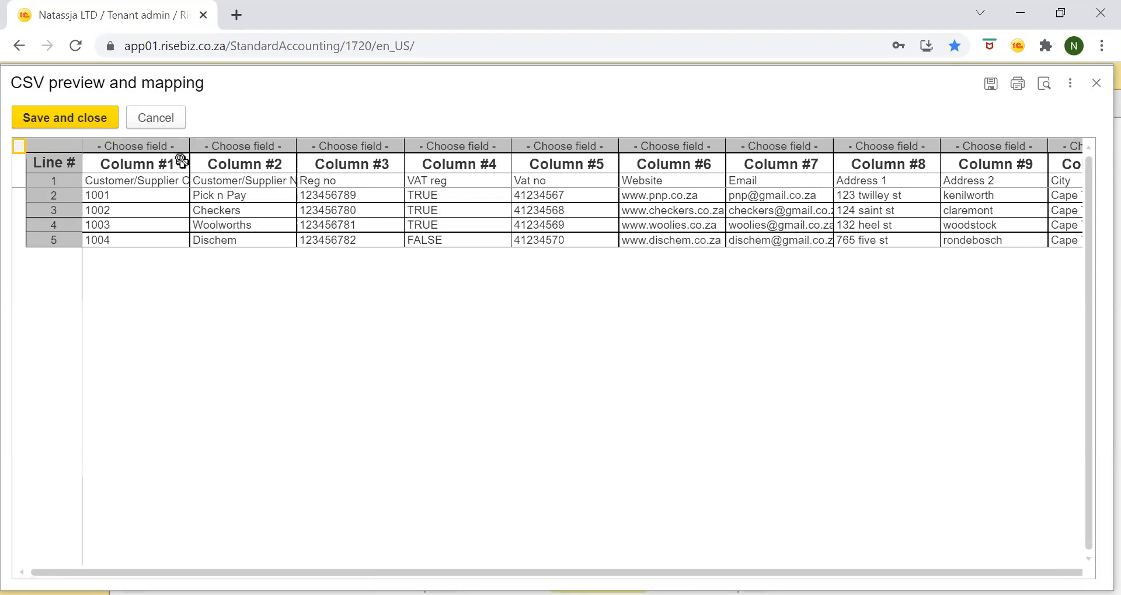
Step: Map column 1 of the CSV to Customer/supplier code and column 2 to Customer/supplier name
left_click(155, 145)
left_click(409, 262)
left_click(390, 261)
left_click(430, 225)
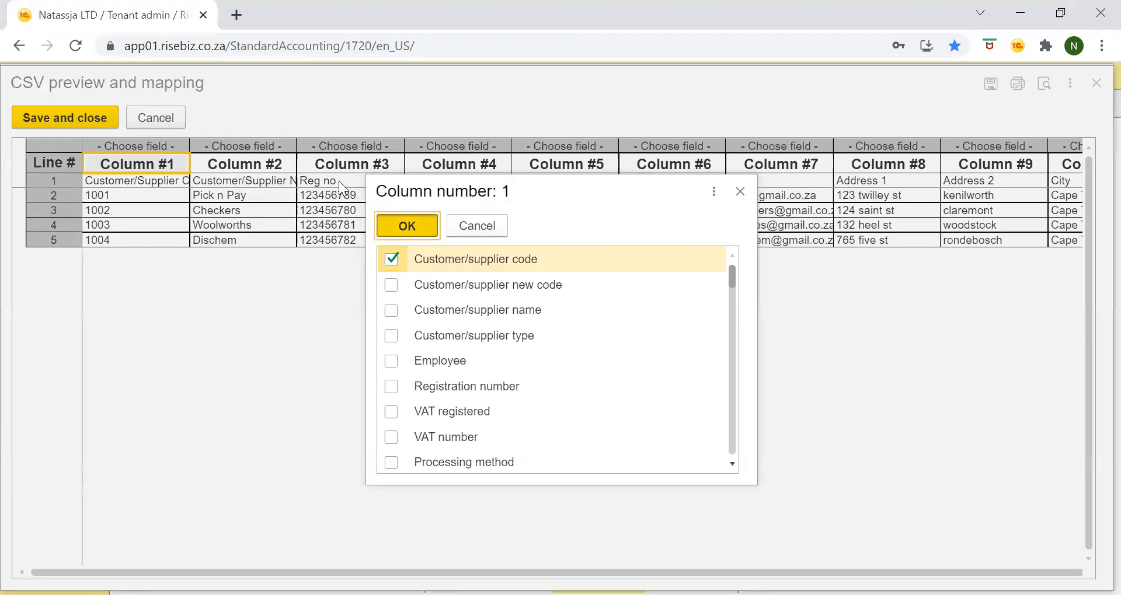
left_click(257, 146)
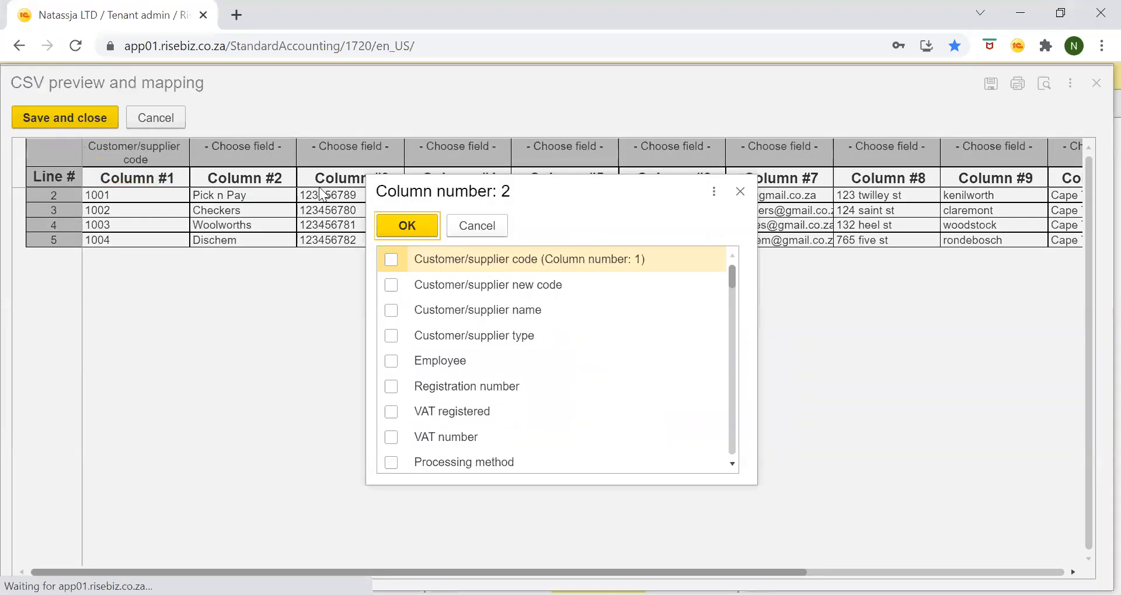
left_click(392, 311)
left_click(397, 230)
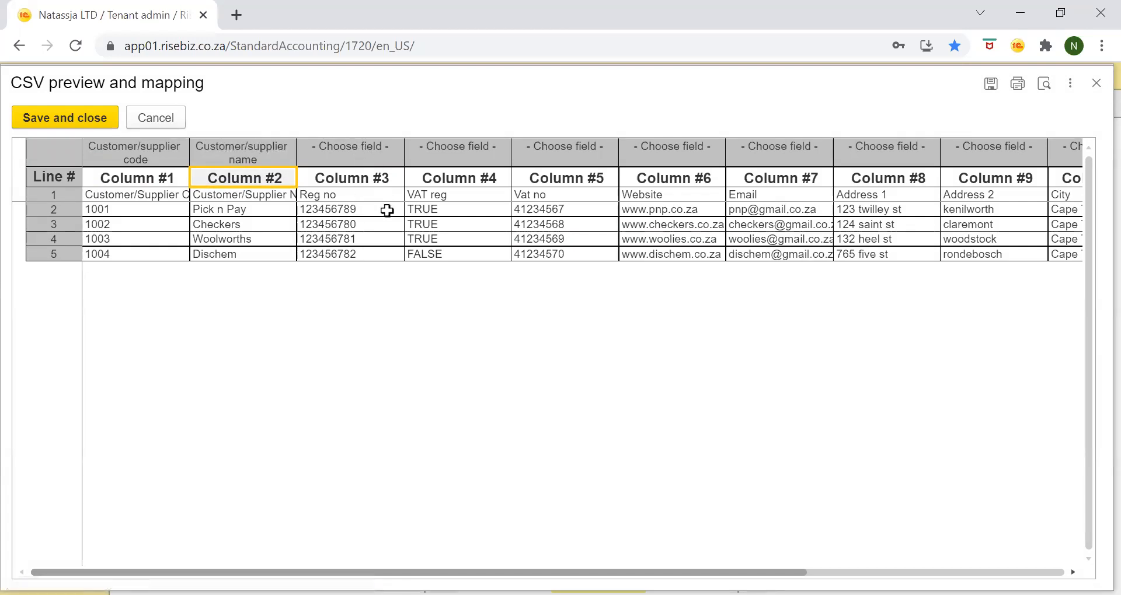
Step: Map column 3 of the CSV to Registration number and column 4 to VAT registered
left_click(356, 150)
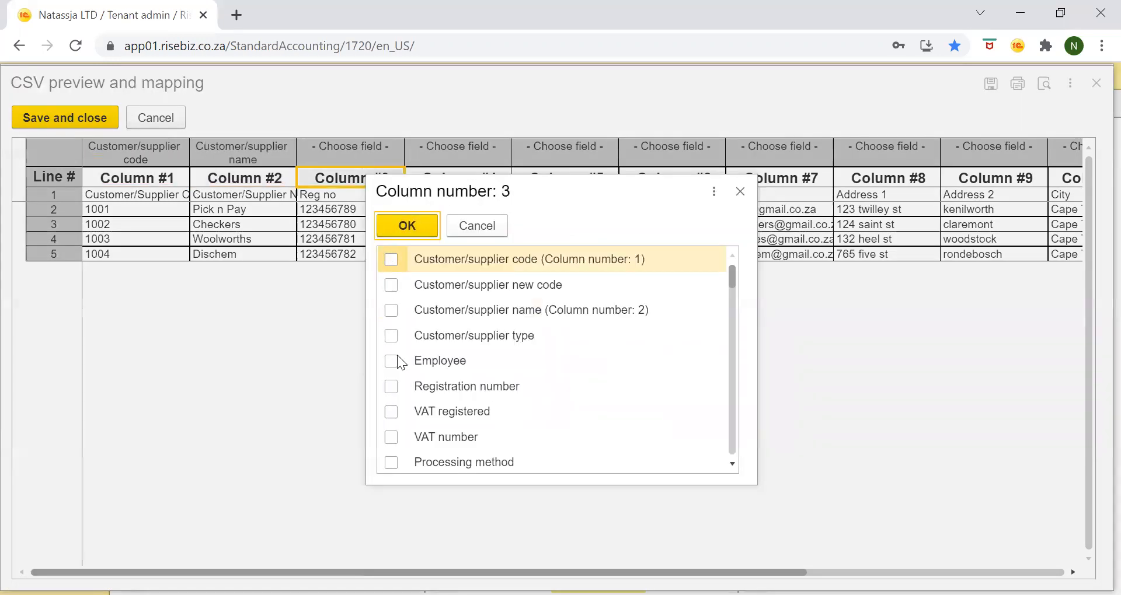
left_click(392, 387)
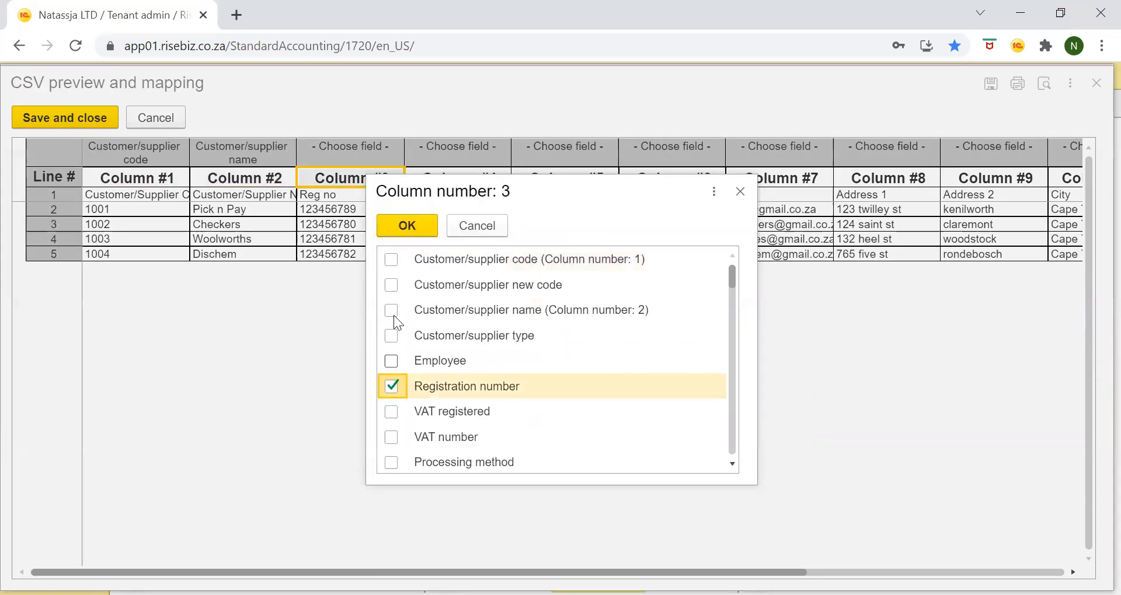
left_click(439, 149)
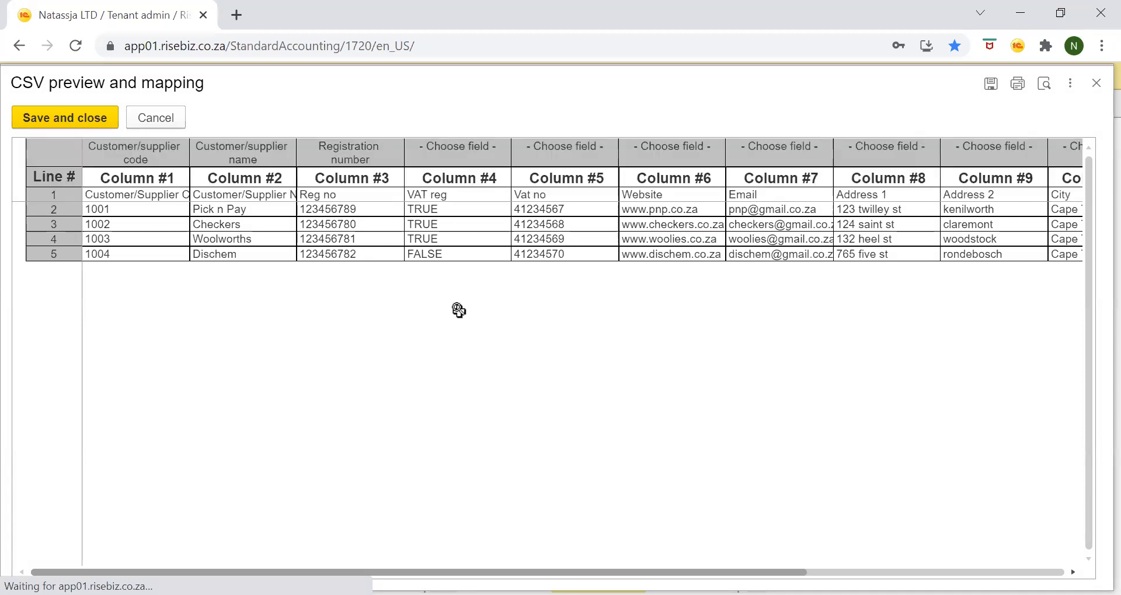
left_click(460, 161)
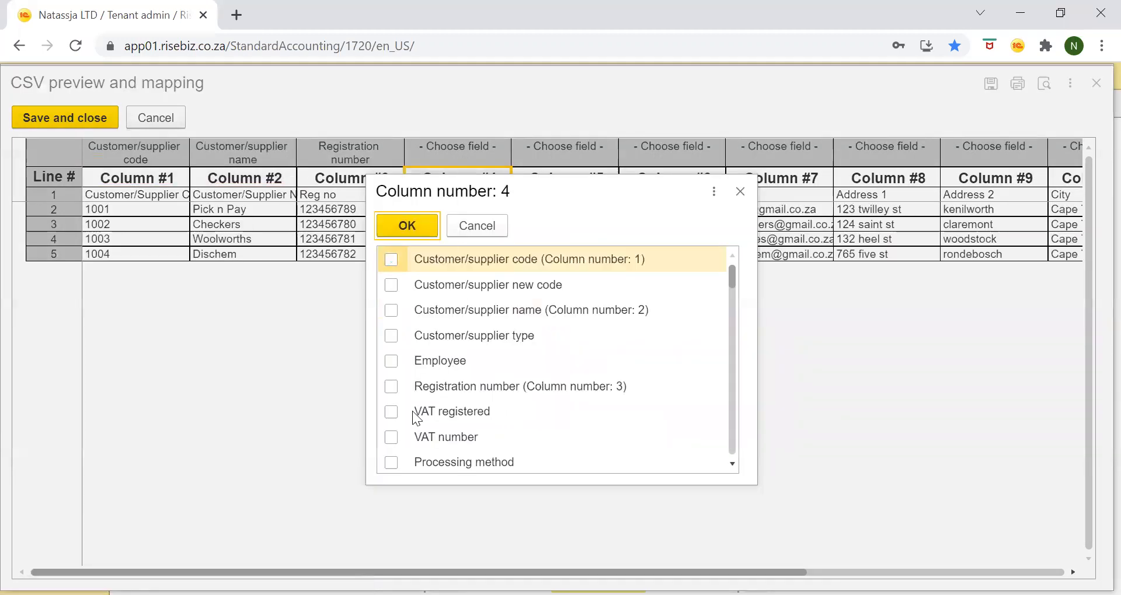
left_click(391, 411)
left_click(420, 233)
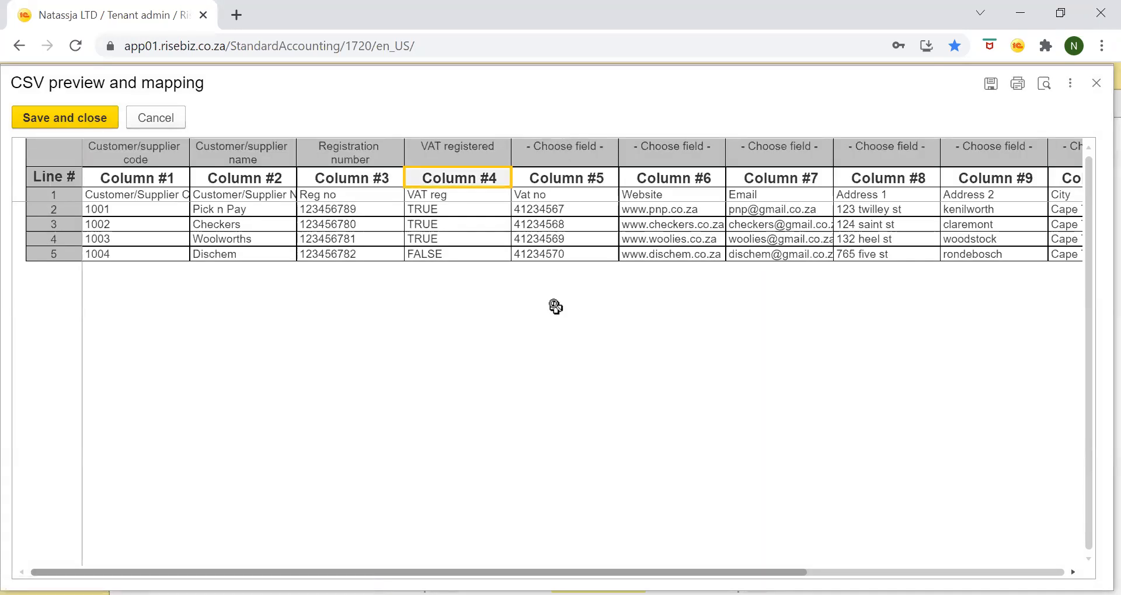
Step: Map column 5 of the CSV to VAT number and column 6 to Website
left_click(558, 166)
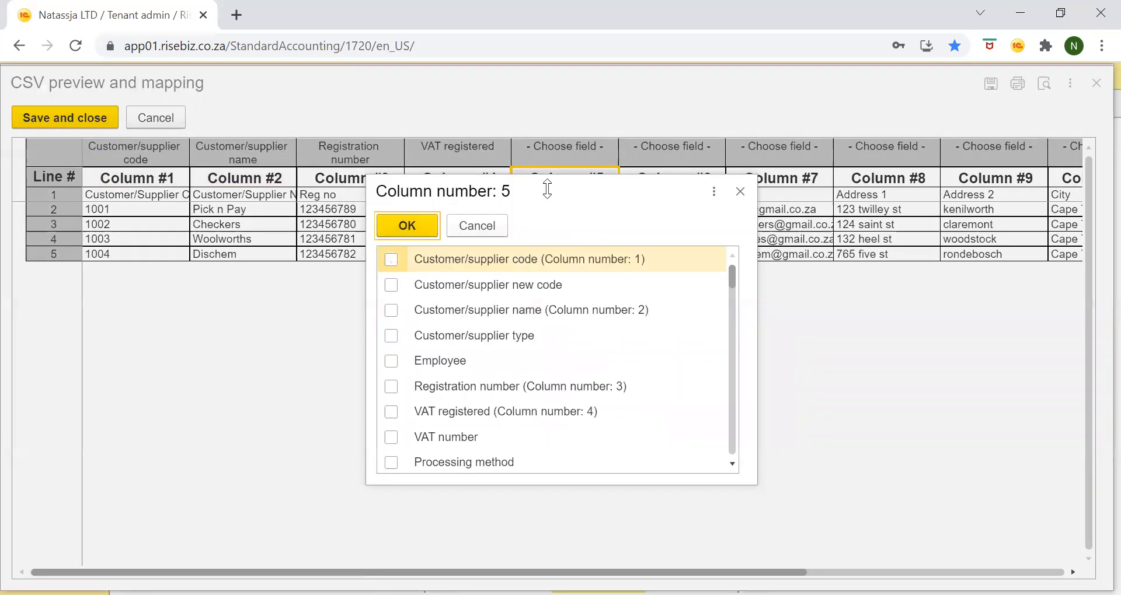
left_click(392, 438)
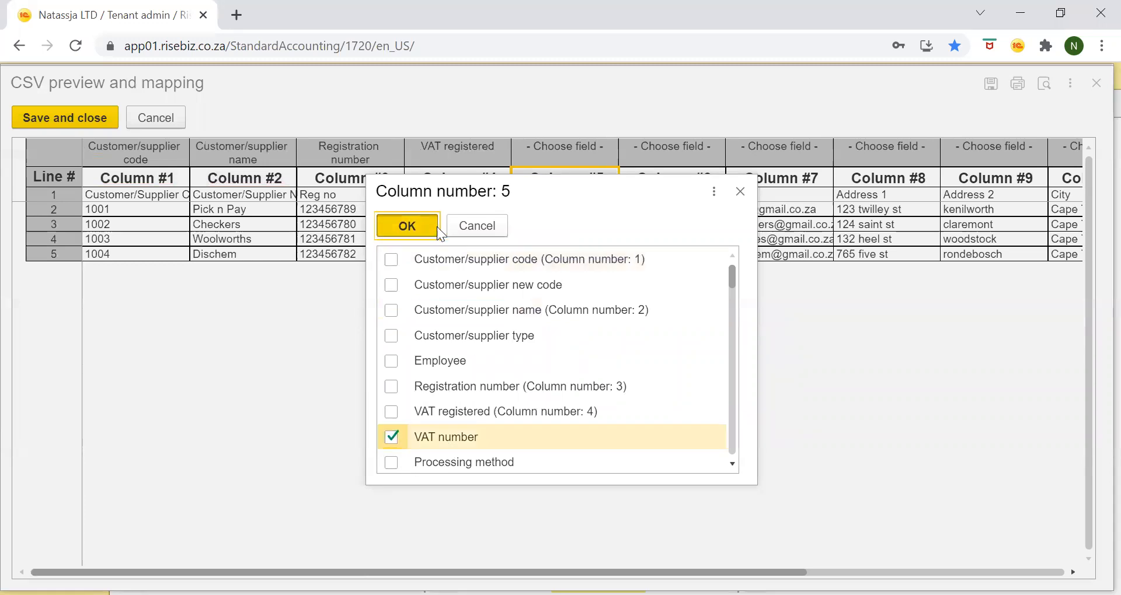
key("Return")
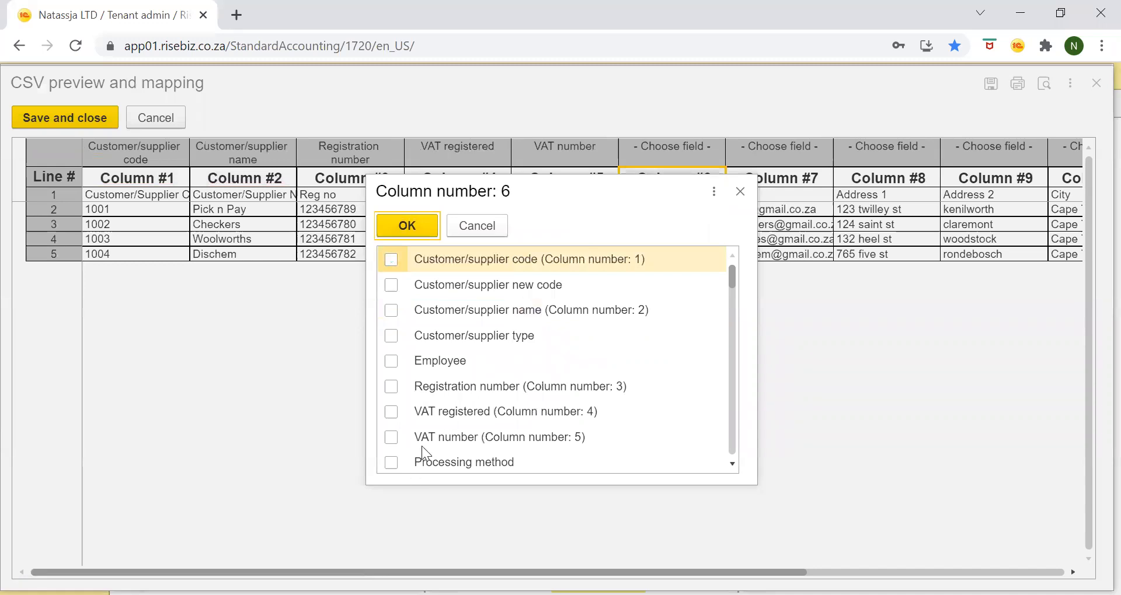
scroll(426, 432, "down", 3)
scroll(424, 437, "down", 1)
scroll(406, 453, "down", 1)
left_click(391, 438)
left_click(434, 230)
Step: Map column 7 of the CSV to Billing Address - E-mail and column 8 to Billing Address - Address line 1
left_click(786, 188)
scroll(505, 417, "down", 3)
scroll(486, 418, "down", 5)
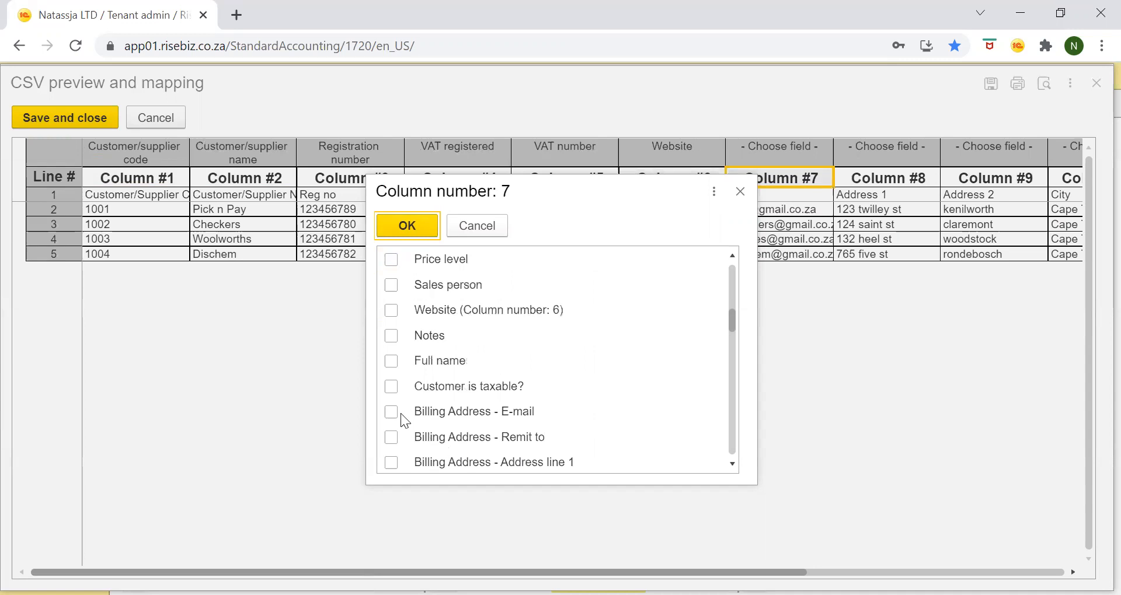
left_click(407, 416)
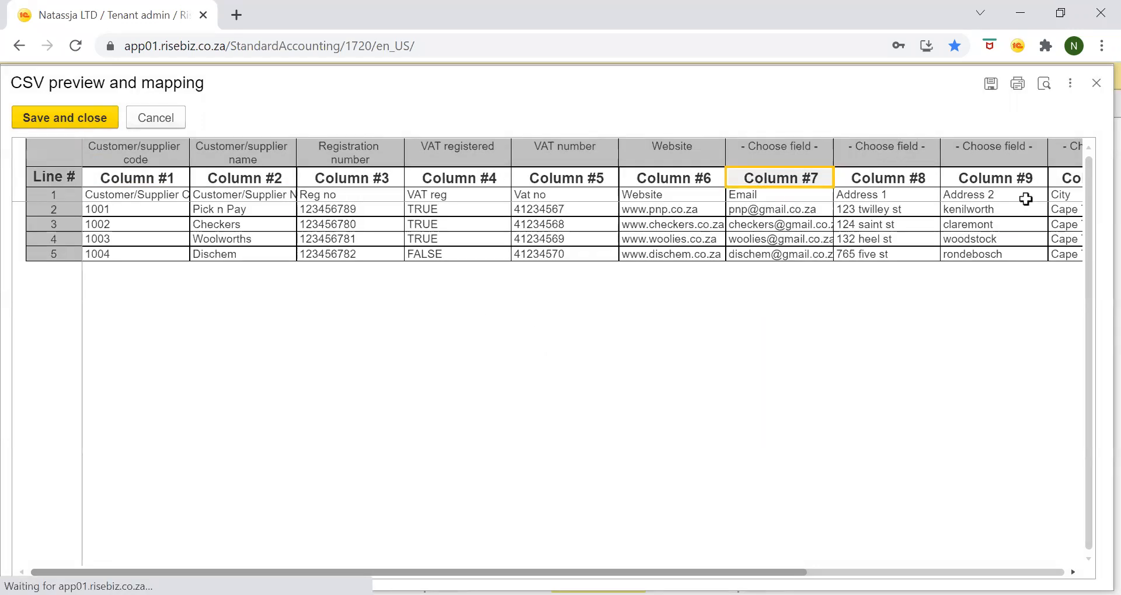
left_click(916, 156)
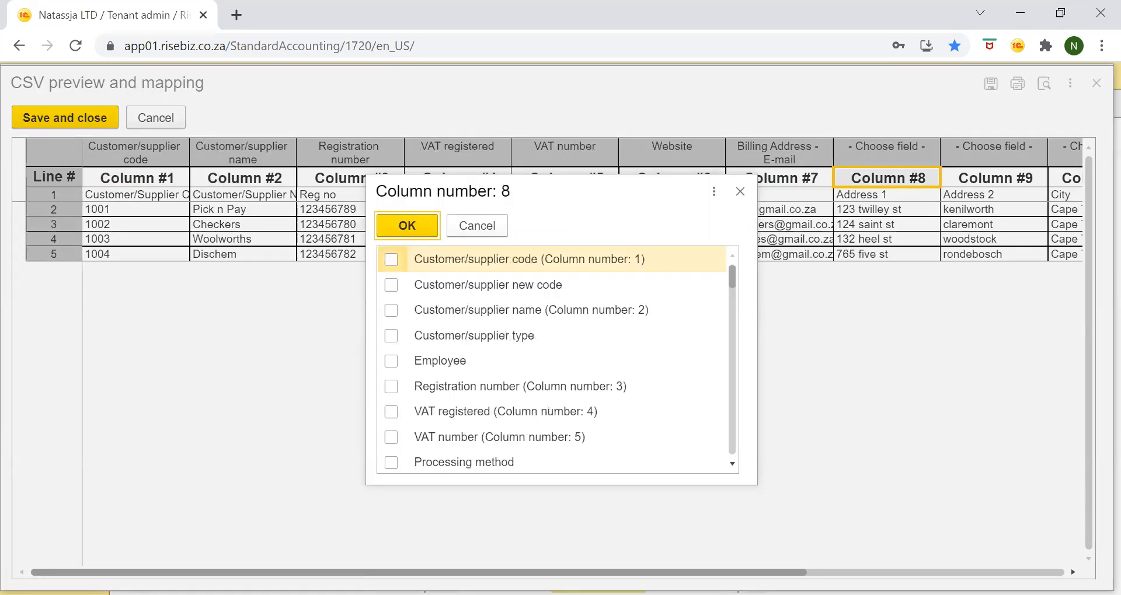
scroll(465, 366, "down", 5)
scroll(438, 414, "down", 5)
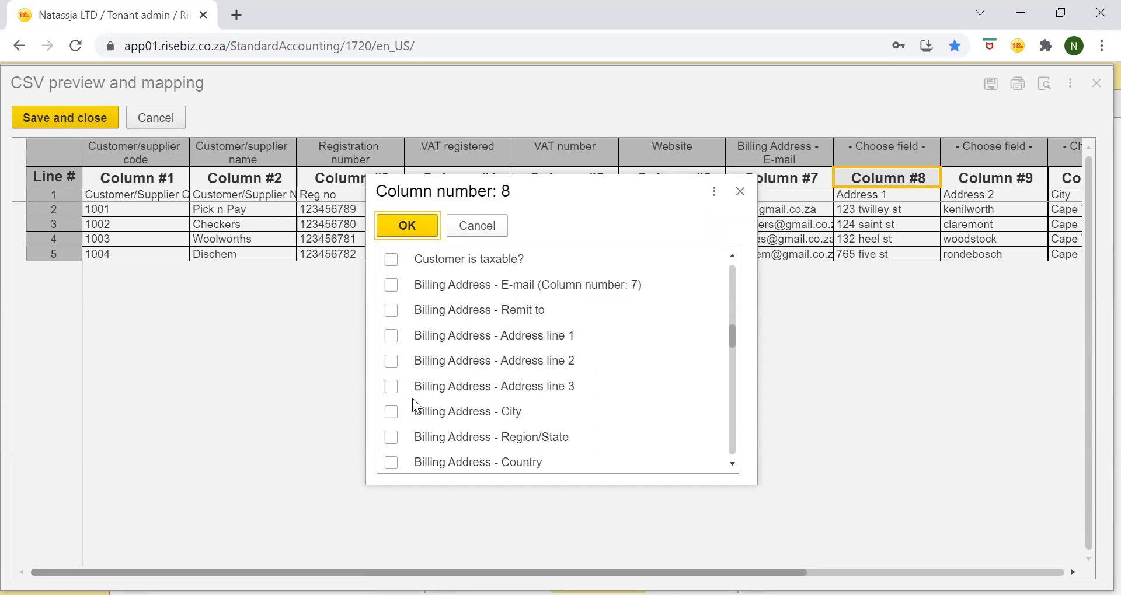
left_click(390, 339)
left_click(410, 223)
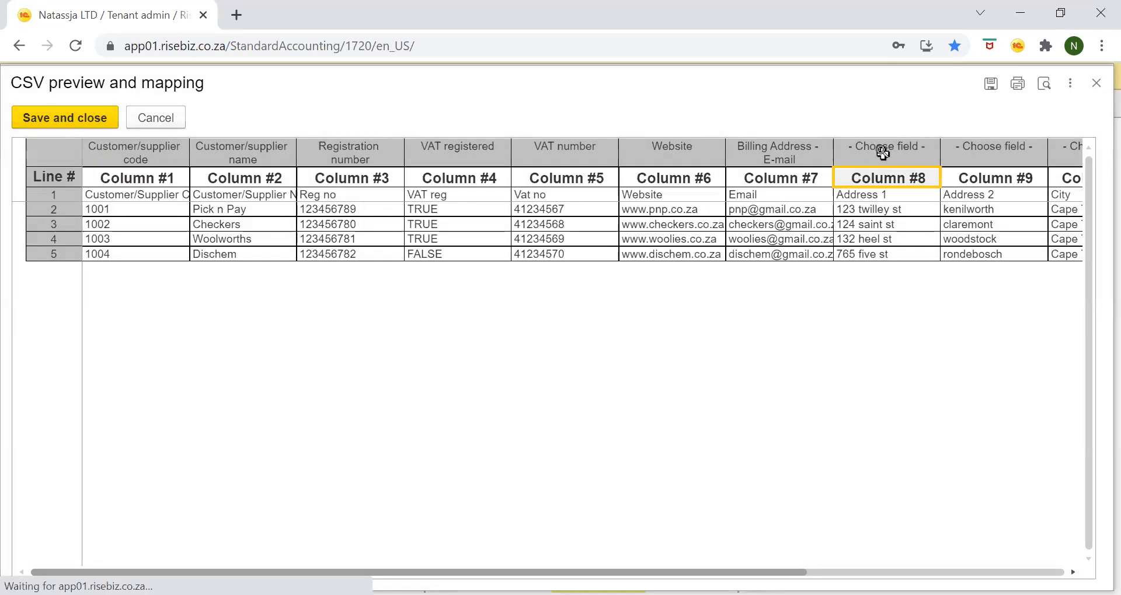
Step: Map column 9 of the CSV to Billing Address - Address line 2 and column 10 to Billing Address - City
left_click(983, 155)
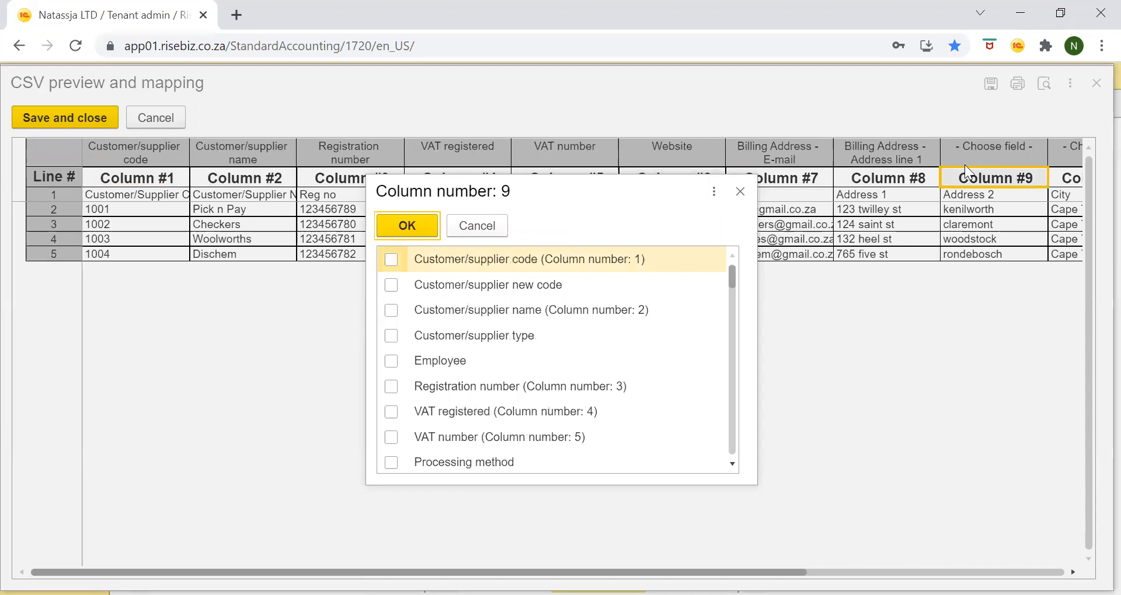
scroll(556, 400, "down", 8)
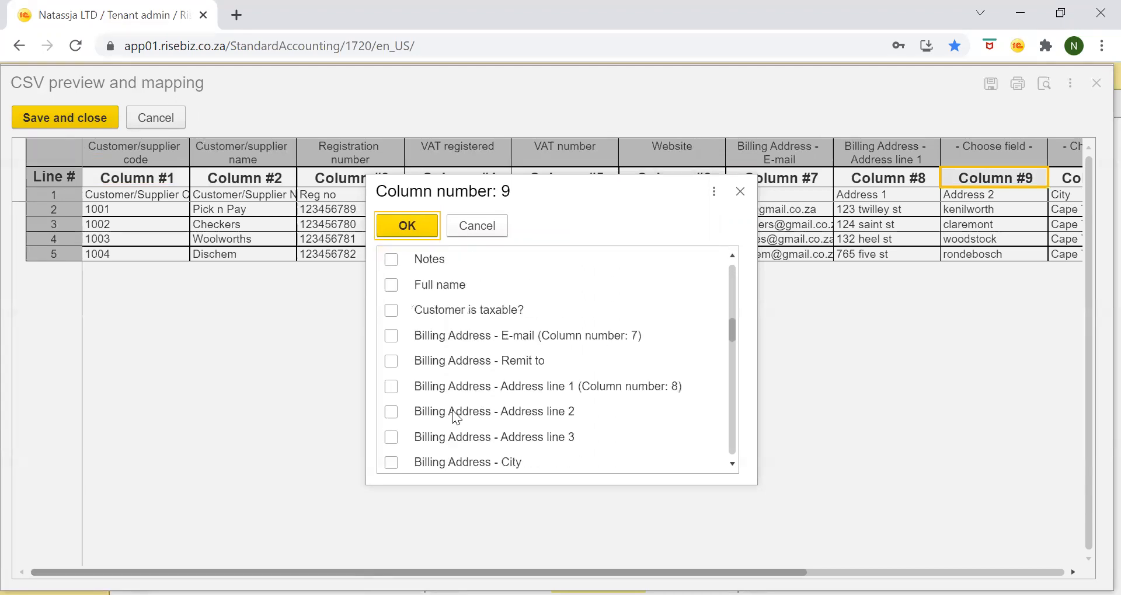
left_click(390, 386)
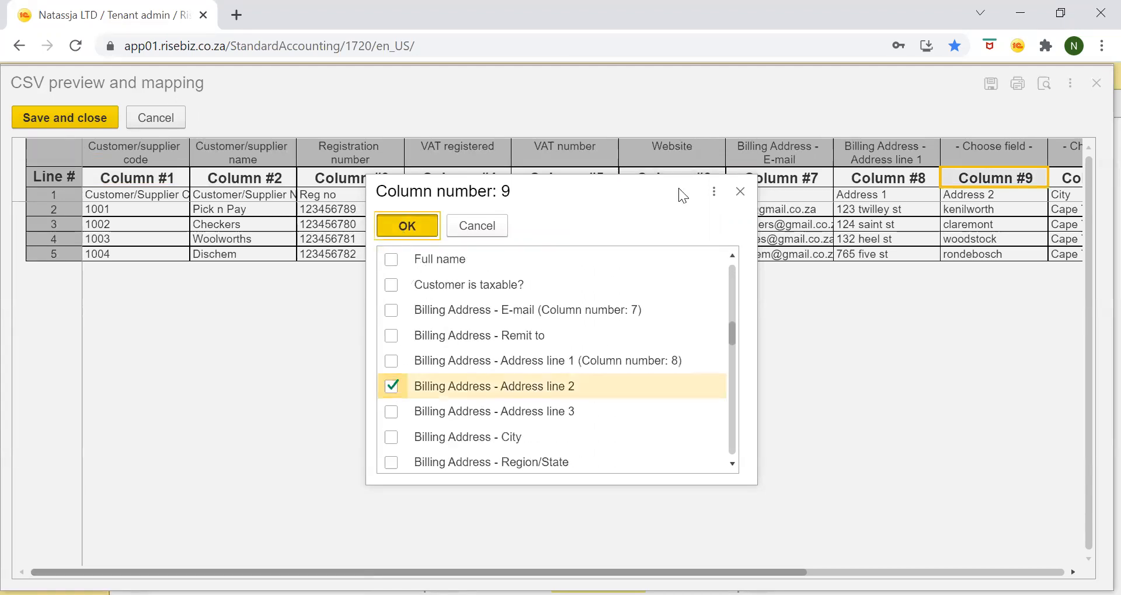
key("Return")
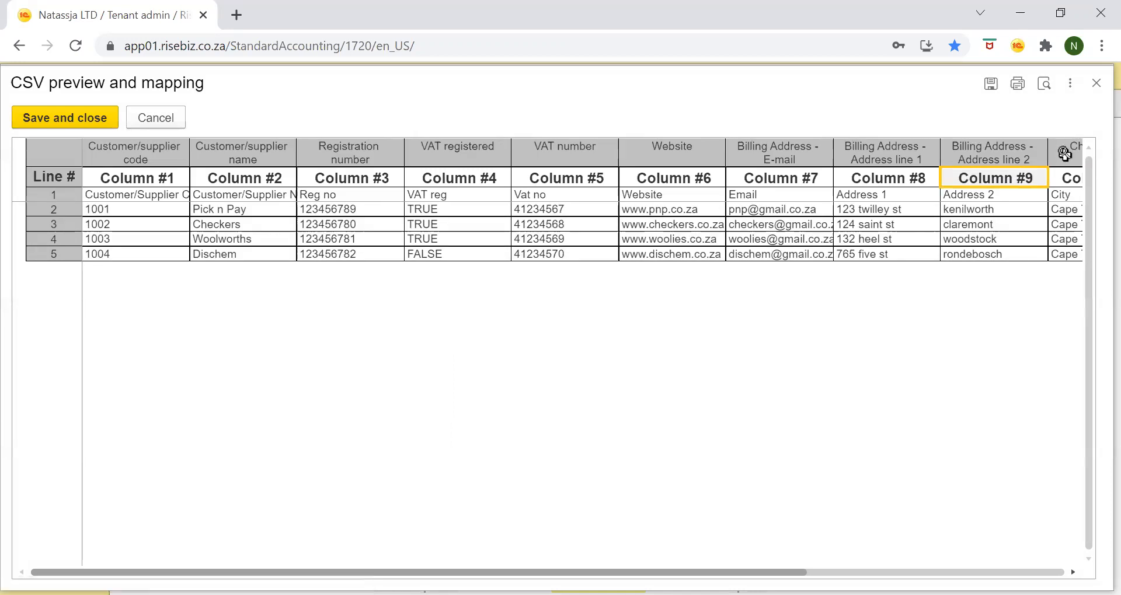
scroll(453, 385, "down", 3)
scroll(450, 417, "down", 6)
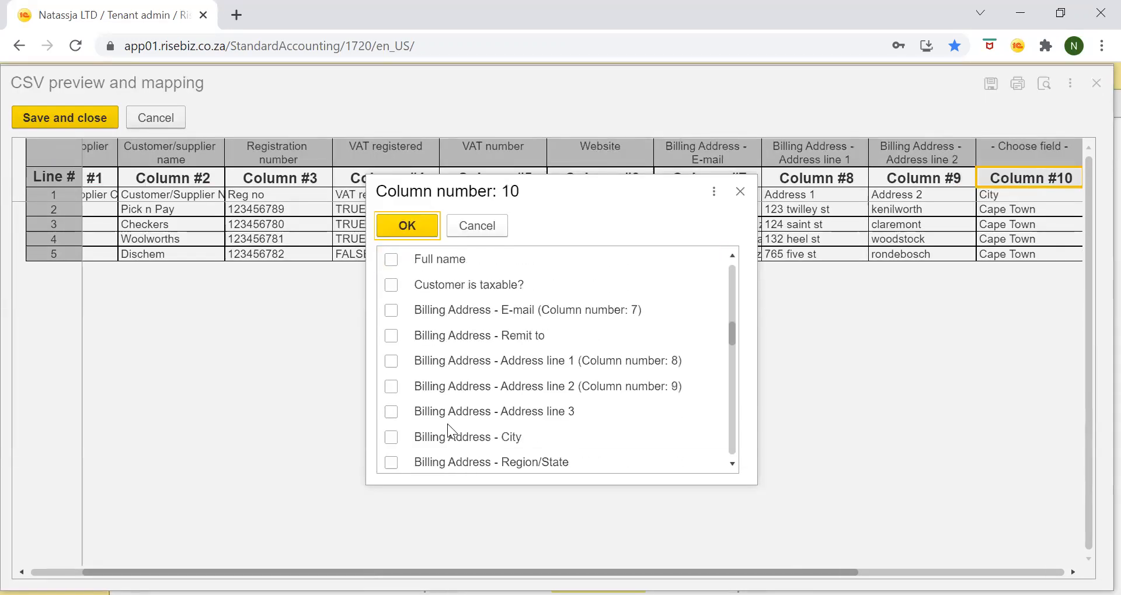
left_click(390, 363)
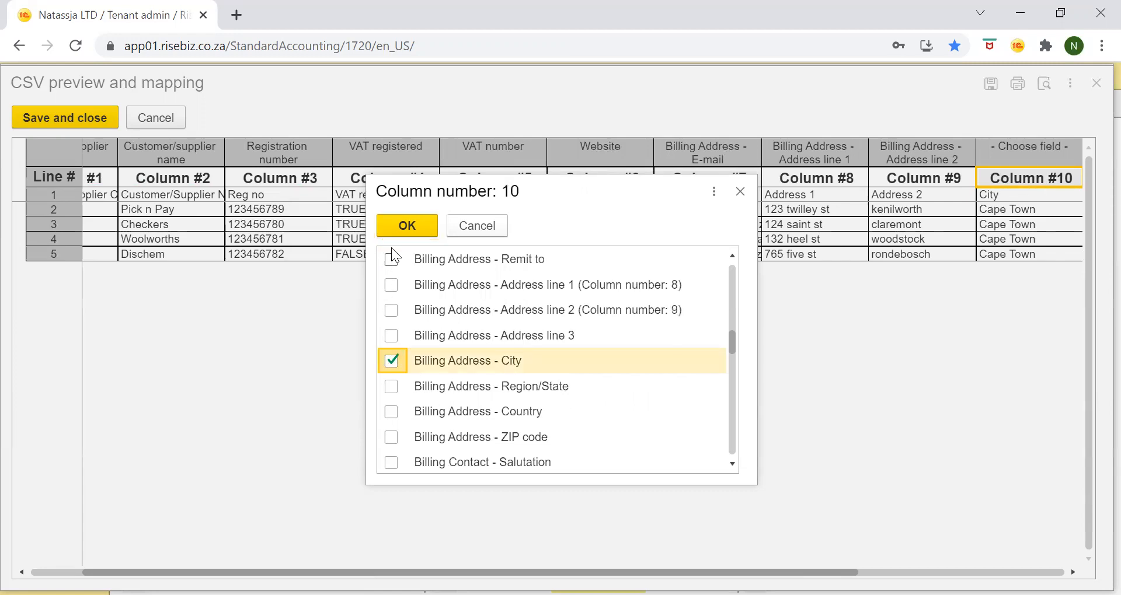
key("Tab")
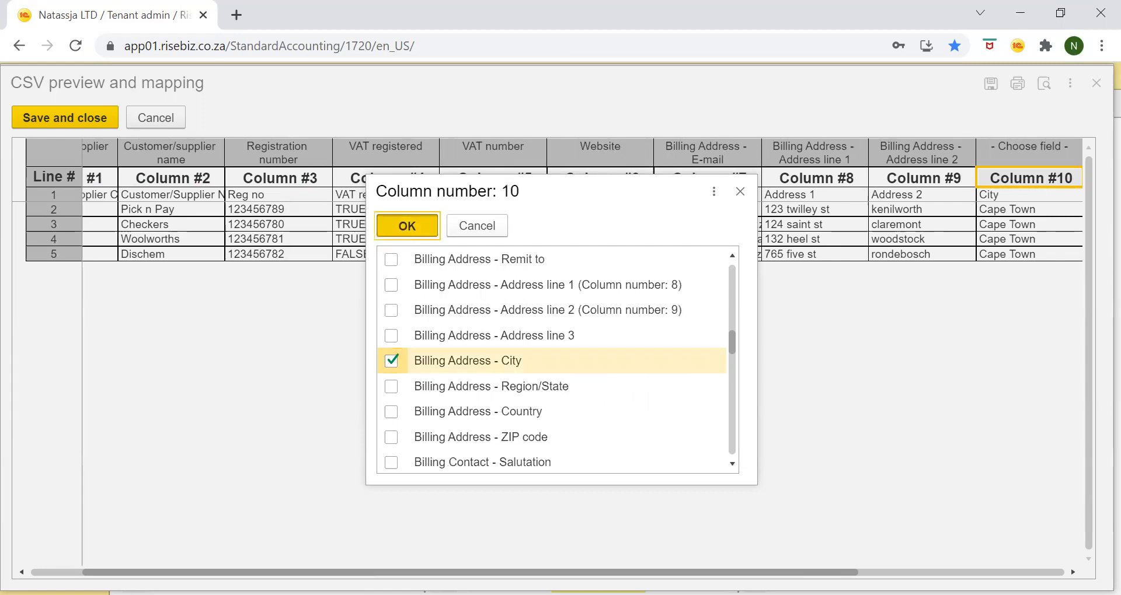
Step: Confirm City as the field for column 10 of the CSV and map column 11 to Billing Address - Country
key("Return")
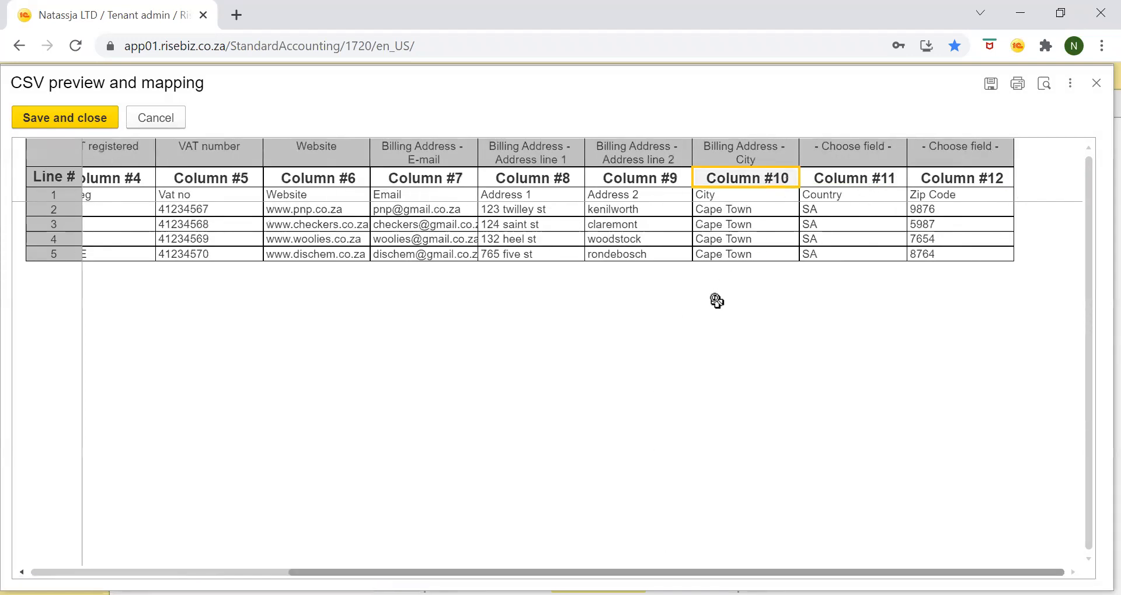
left_click(808, 229)
scroll(642, 327, "down", 2)
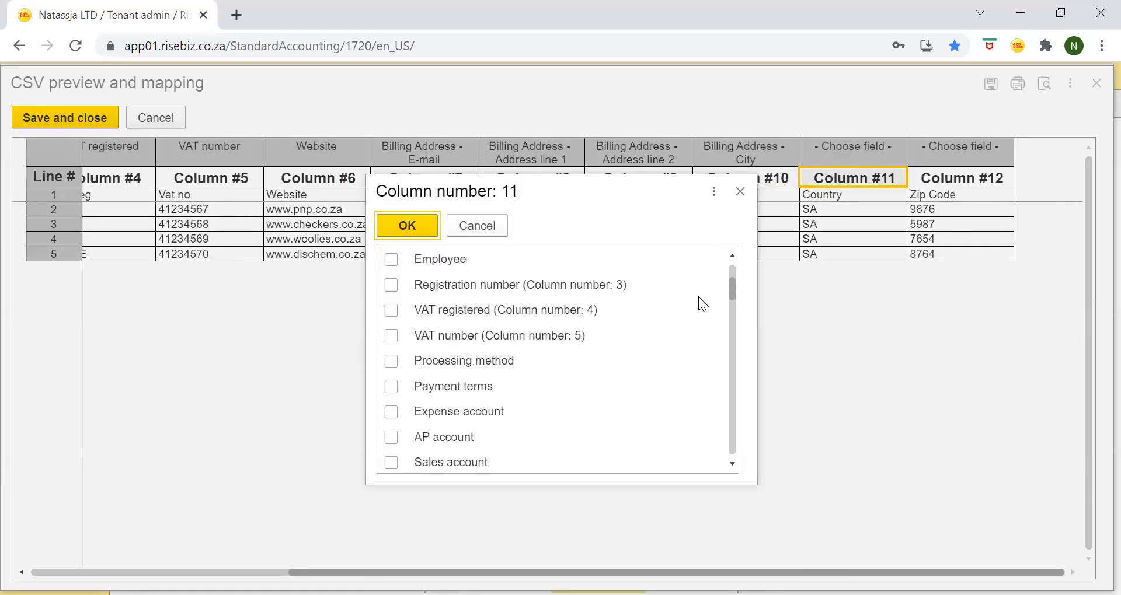
scroll(700, 397, "down", 3)
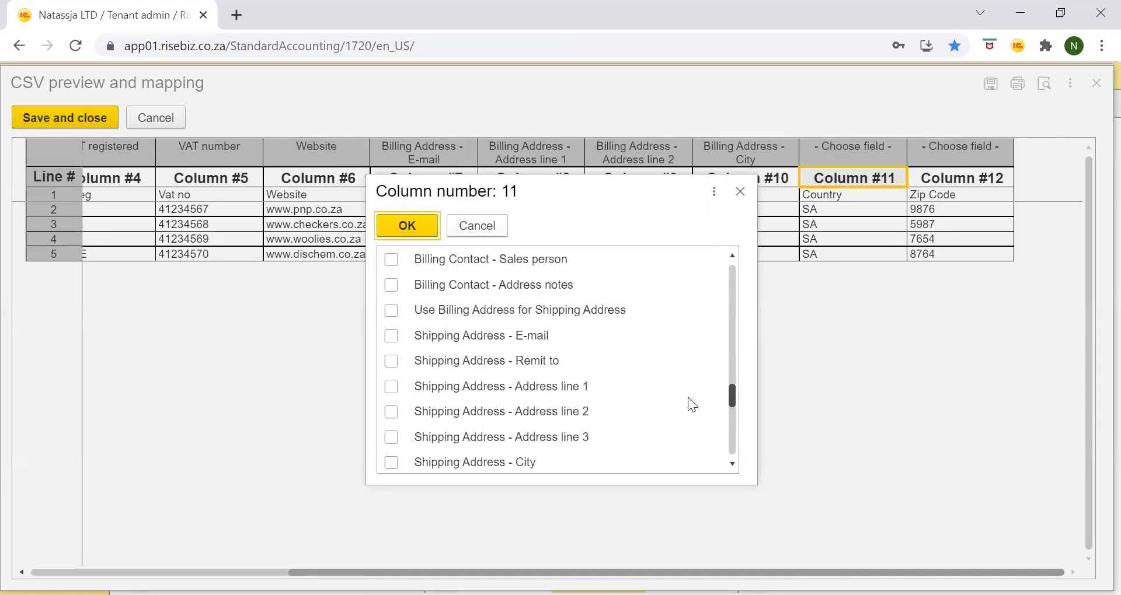
scroll(467, 392, "up", 2)
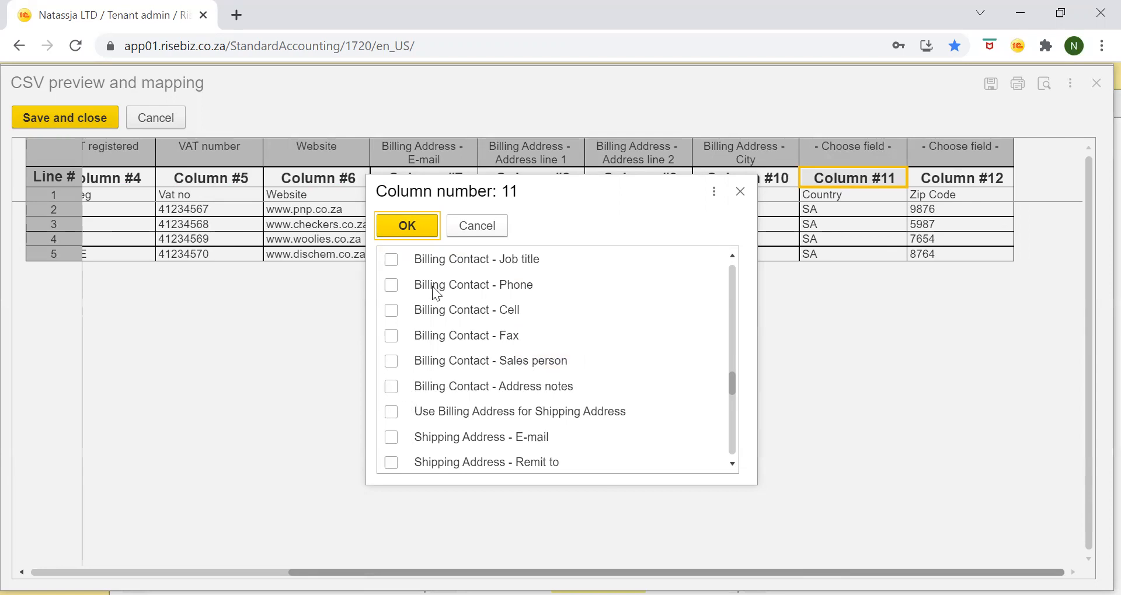
scroll(461, 349, "up", 4)
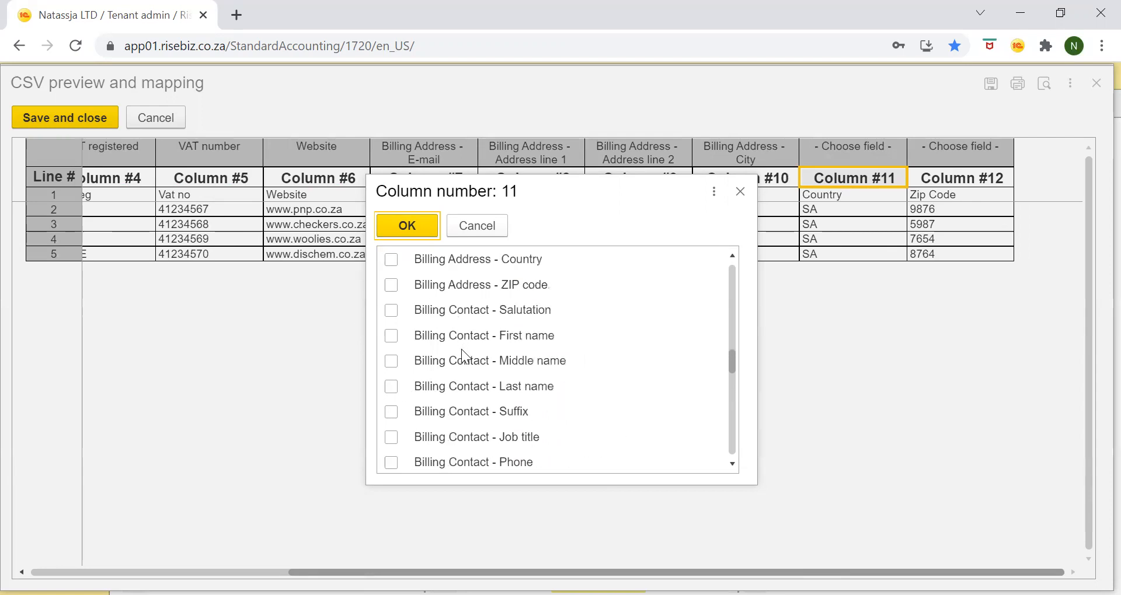
left_click(390, 337)
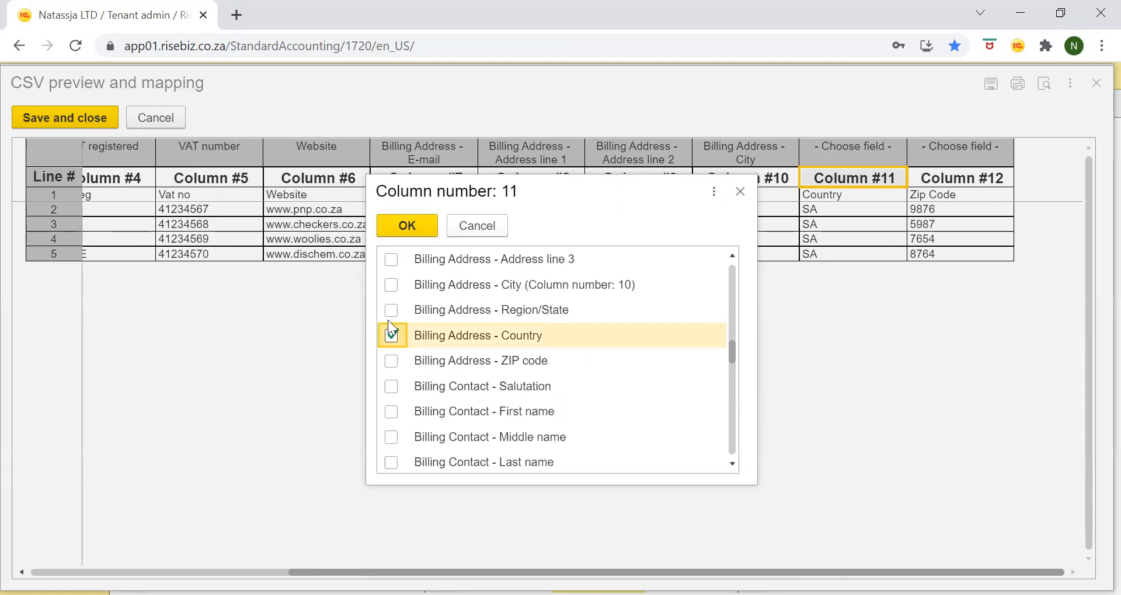
left_click(404, 235)
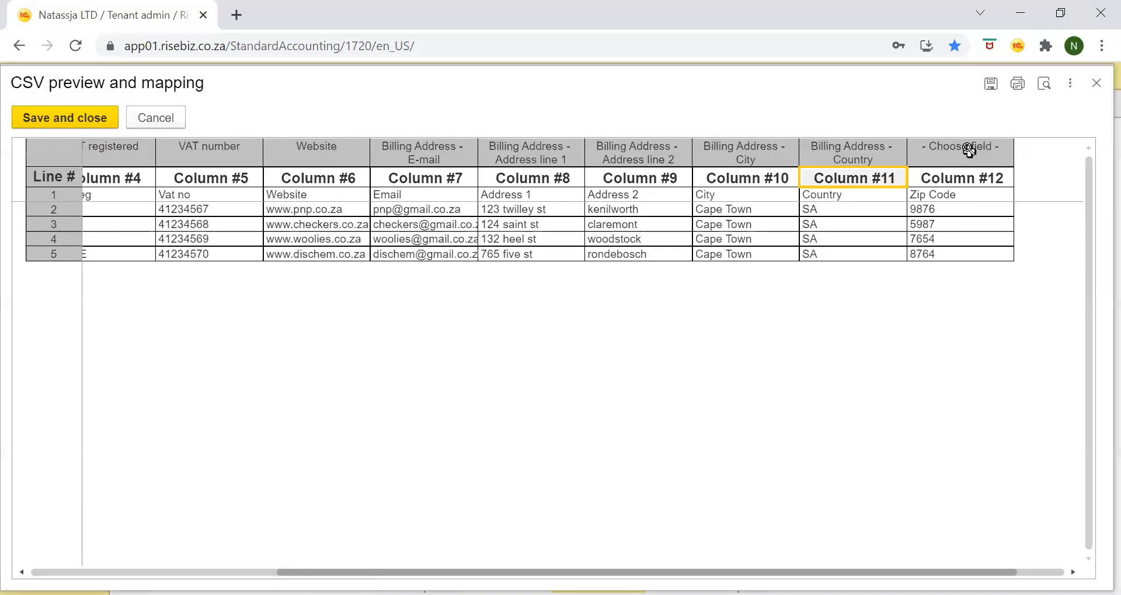
Step: Map column 12 of the CSV to Billing Address - ZIP code, and save and close the column mapping
left_click(918, 185)
scroll(580, 370, "down", 6)
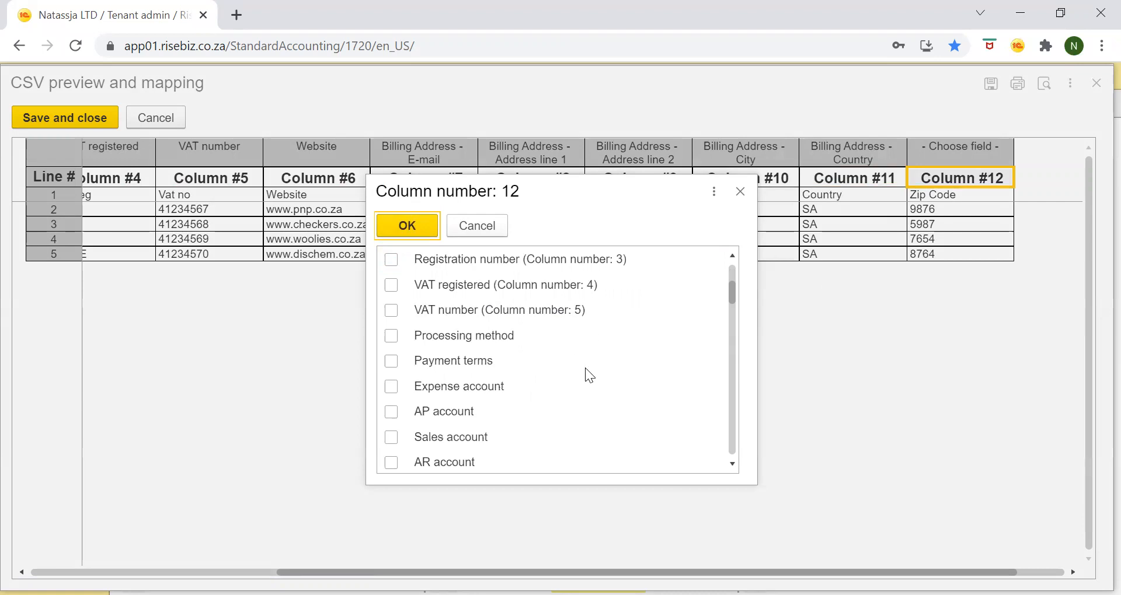
scroll(582, 375, "down", 5)
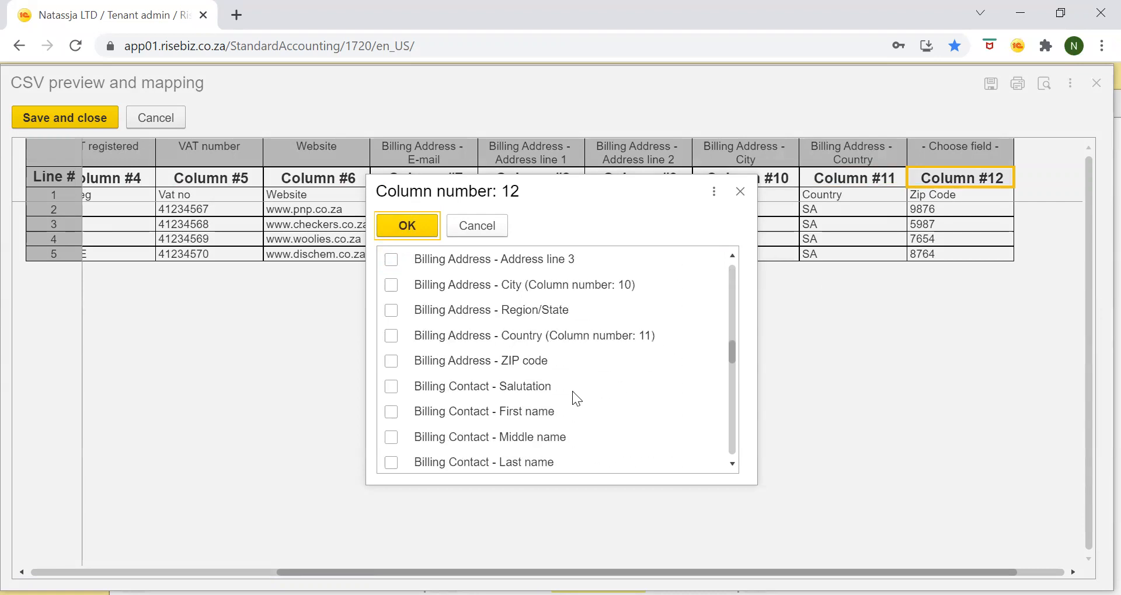
left_click(391, 361)
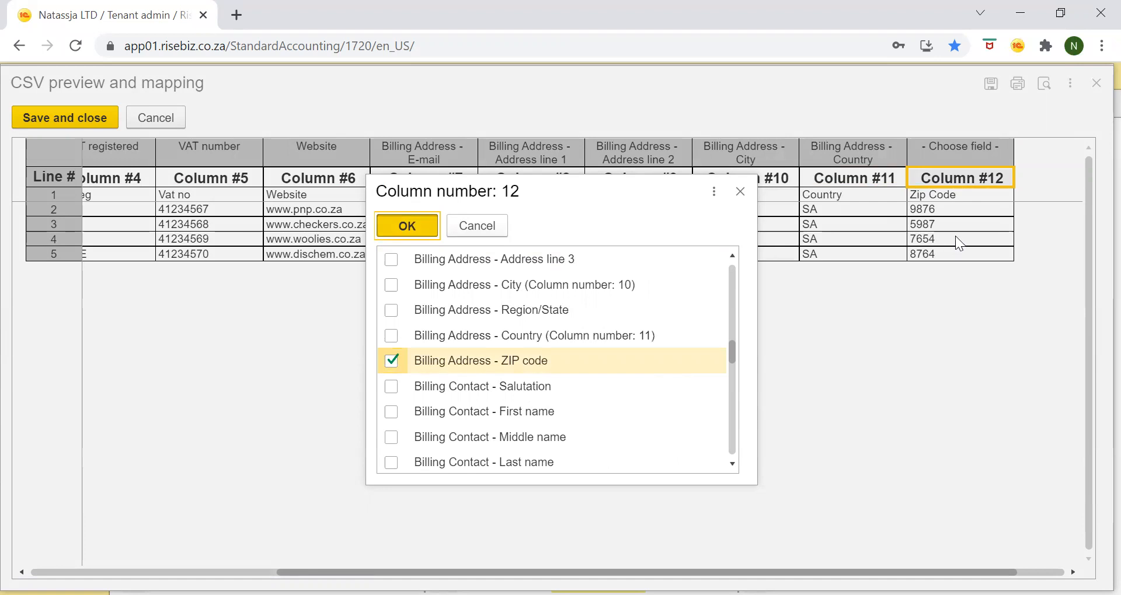
left_click(407, 226)
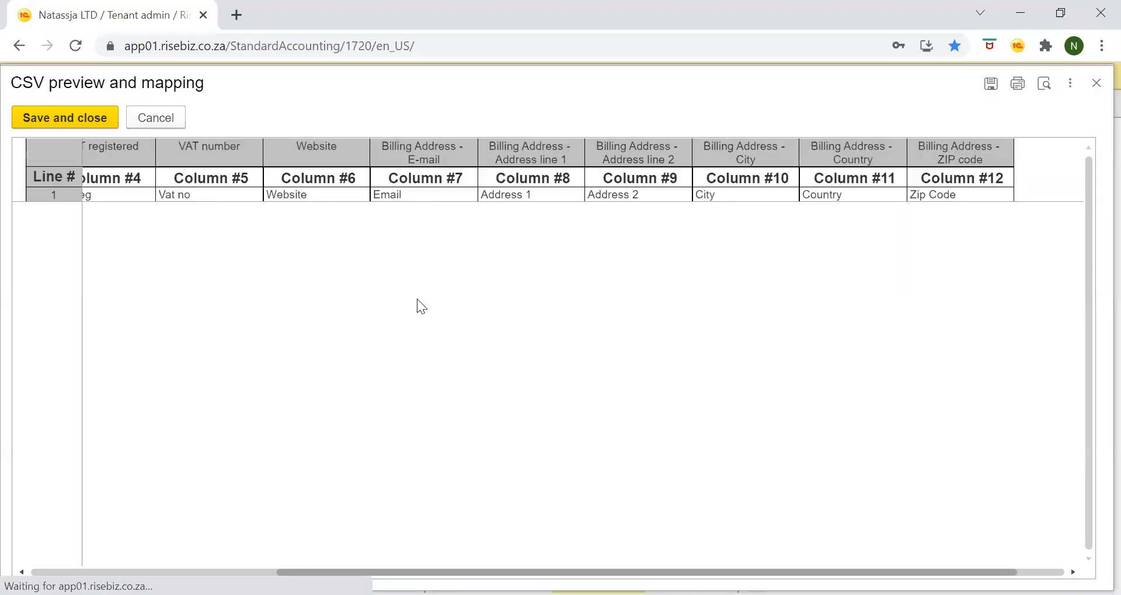
left_click(76, 118)
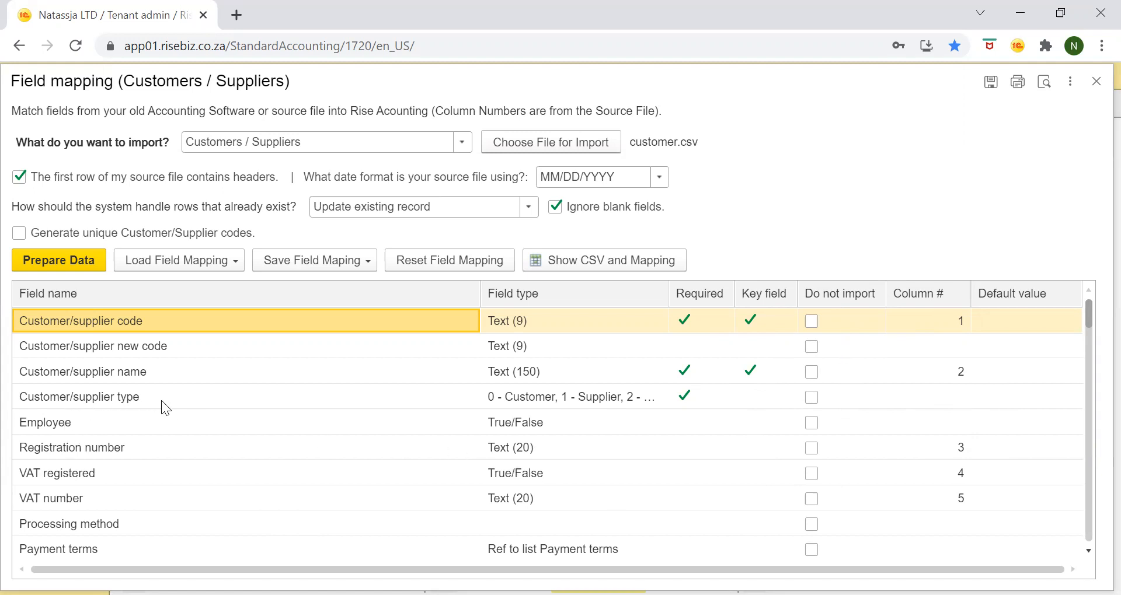
Step: Set the default value of the Customer/supplier type field to 0 - Customer
left_click(50, 403)
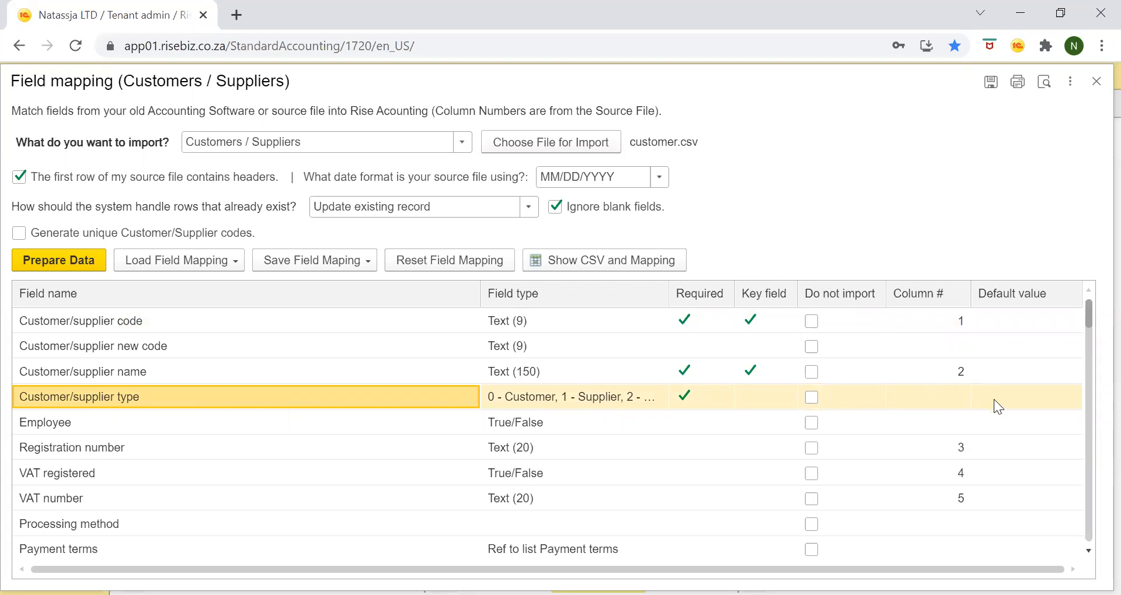
double_click(1055, 404)
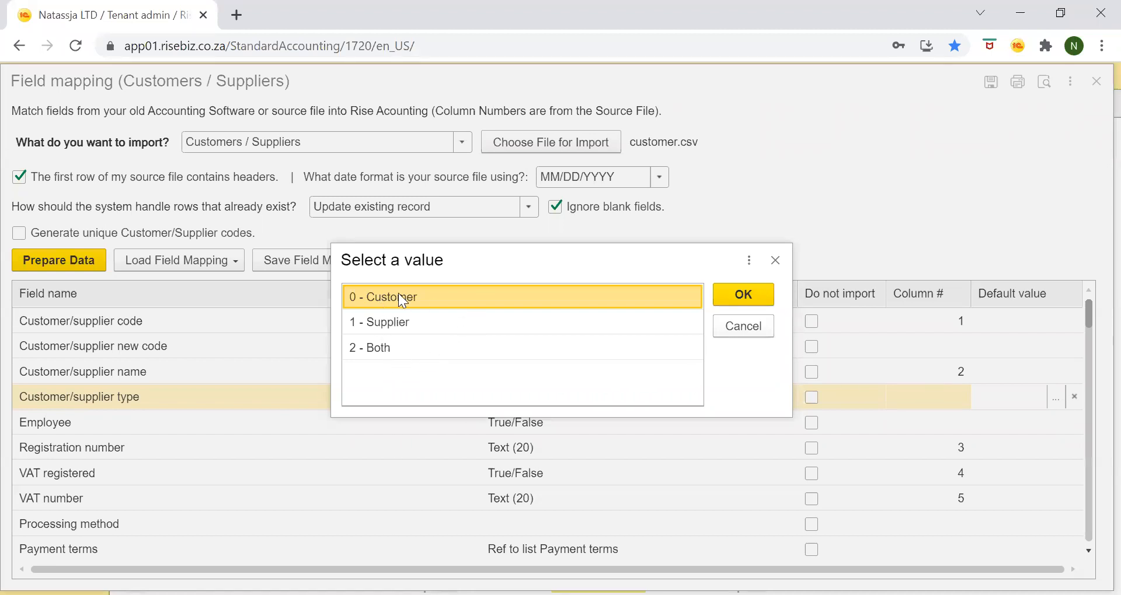
left_click(746, 293)
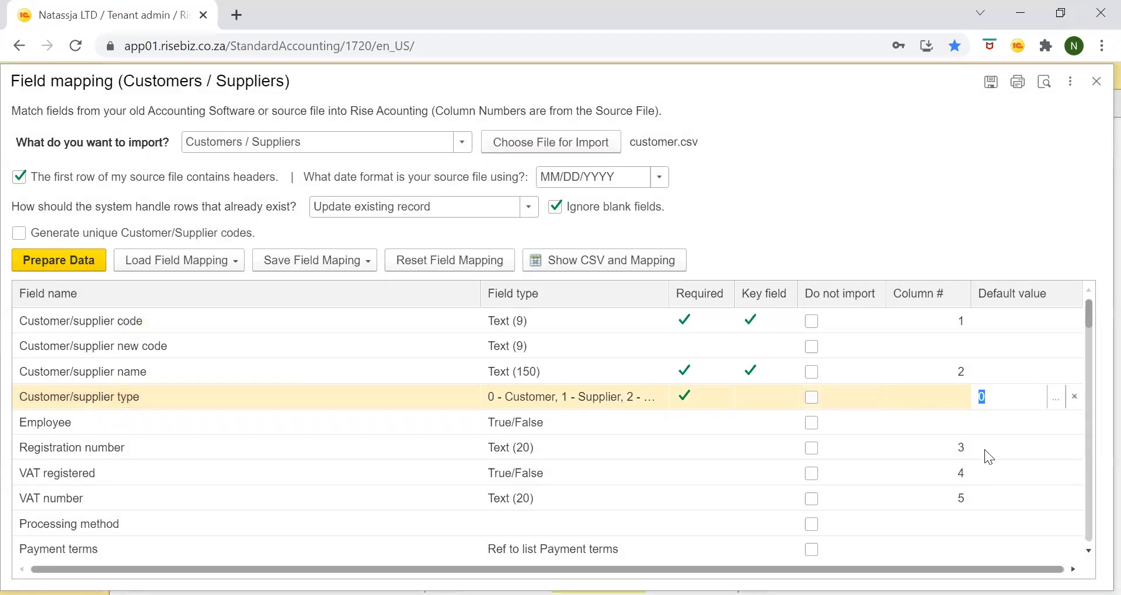
left_click(462, 518)
Step: Set the default value of the AR account field to the Customer Control Account, code 8000/000
scroll(677, 476, "down", 3)
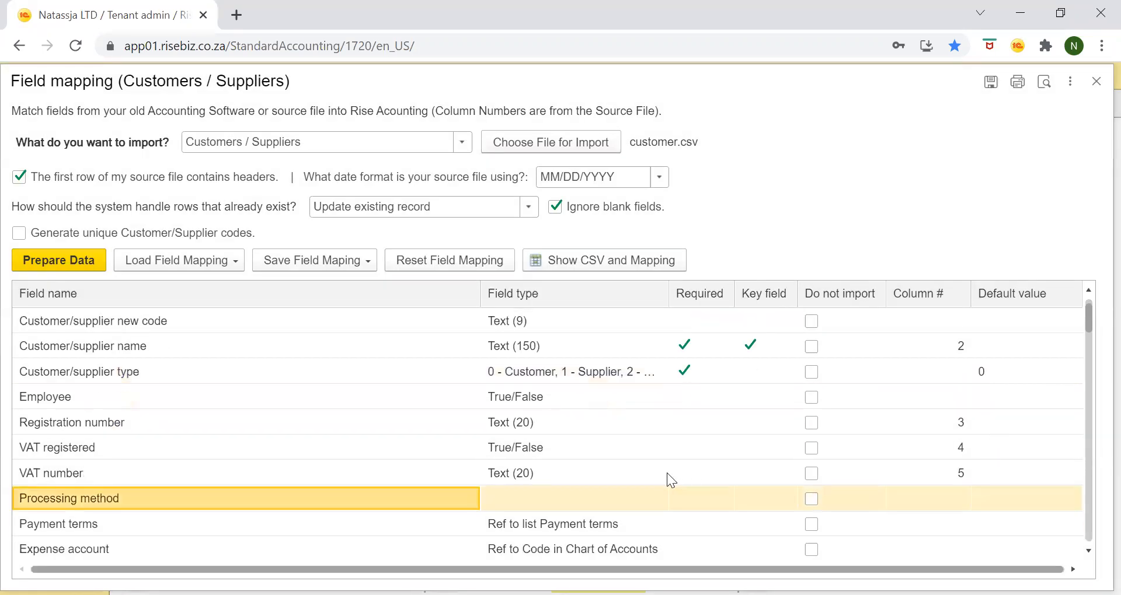
scroll(649, 484, "down", 4)
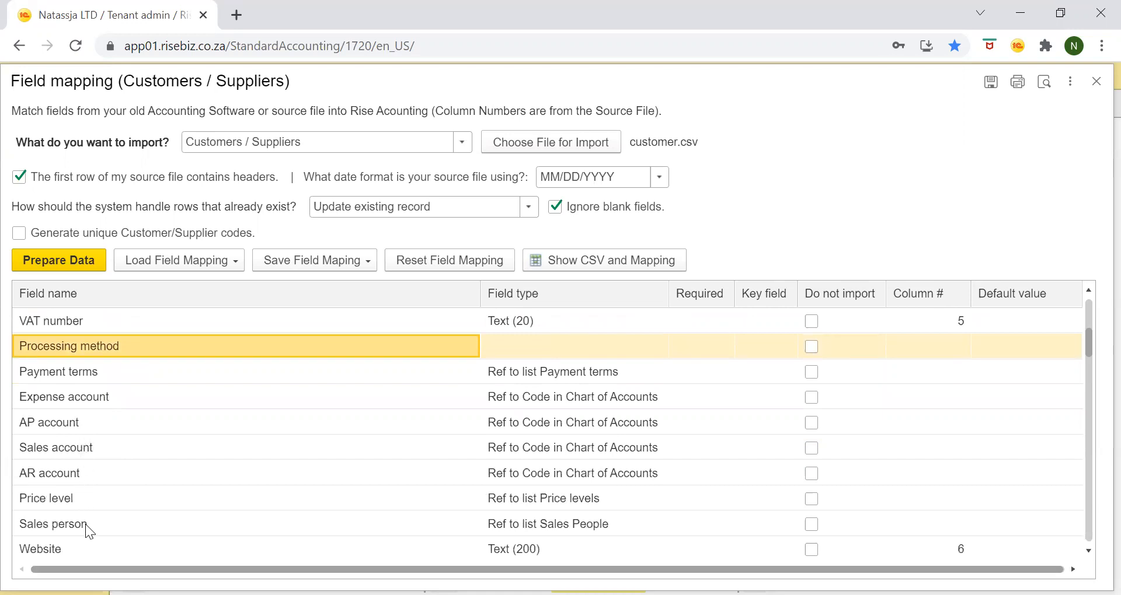
left_click(27, 474)
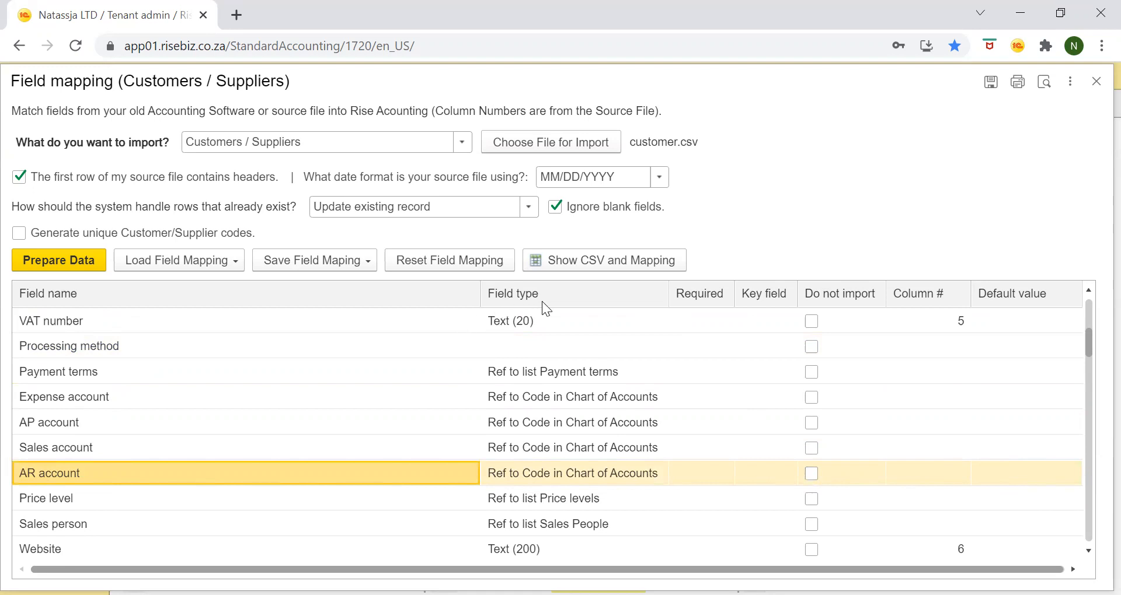
double_click(1014, 462)
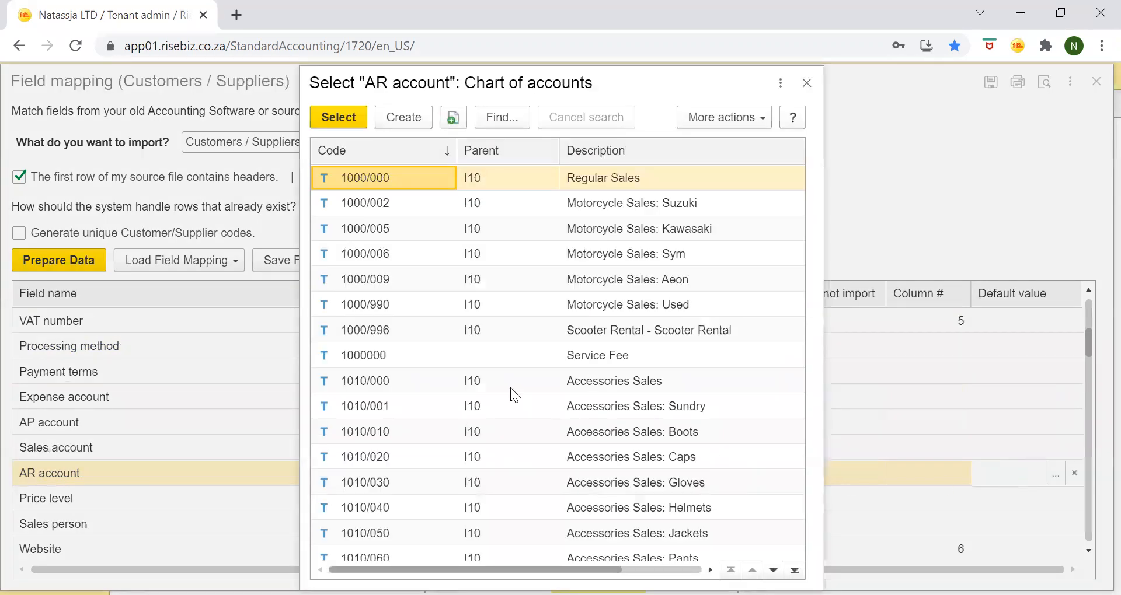
scroll(743, 467, "down", 15)
scroll(605, 376, "up", 5)
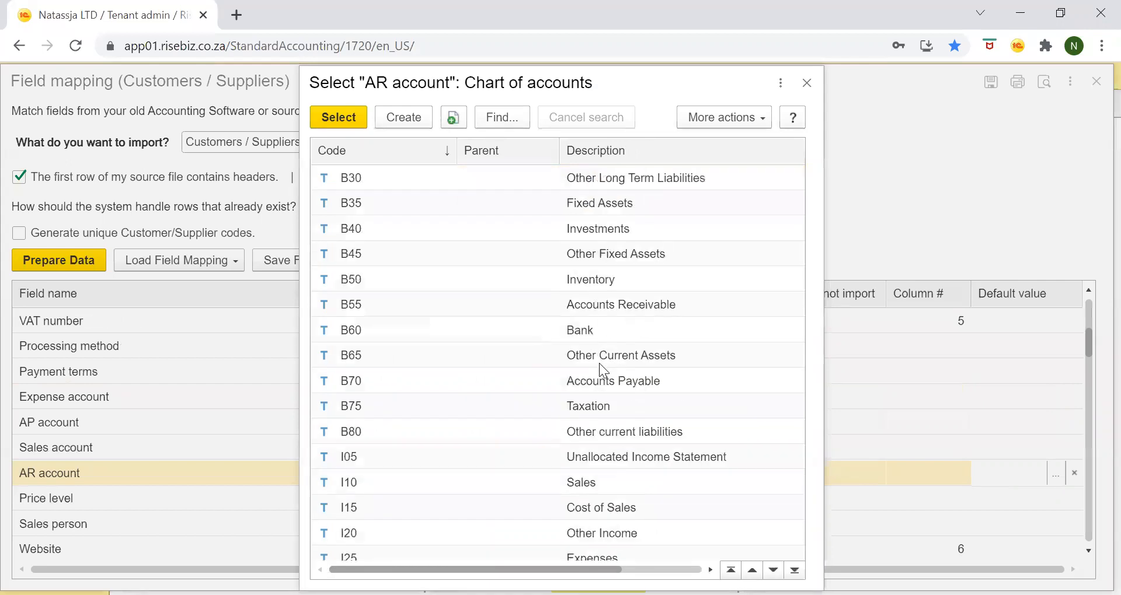
scroll(616, 416, "up", 10)
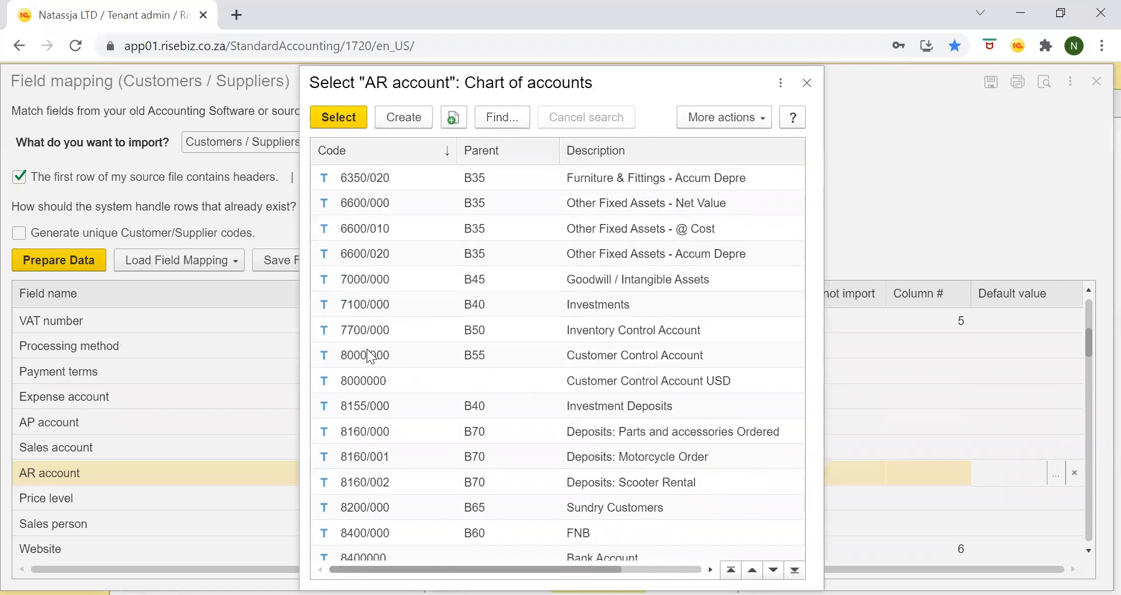
left_click(388, 361)
key("Return")
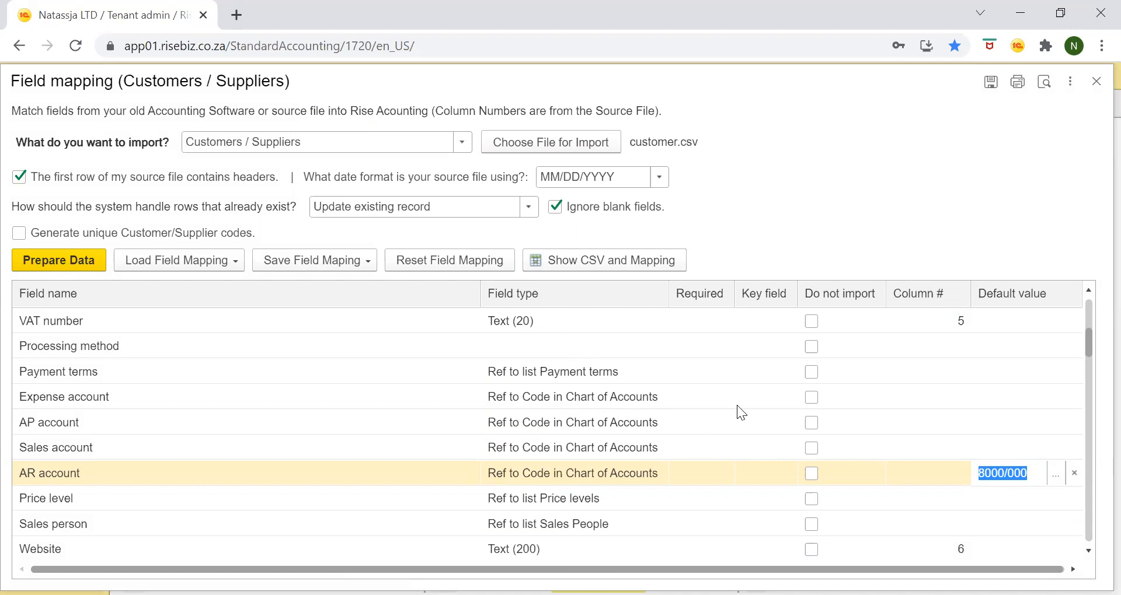
left_click(930, 517)
Step: Set the default value of Use Billing Address for Shipping Address to Y - Yes
scroll(962, 507, "down", 2)
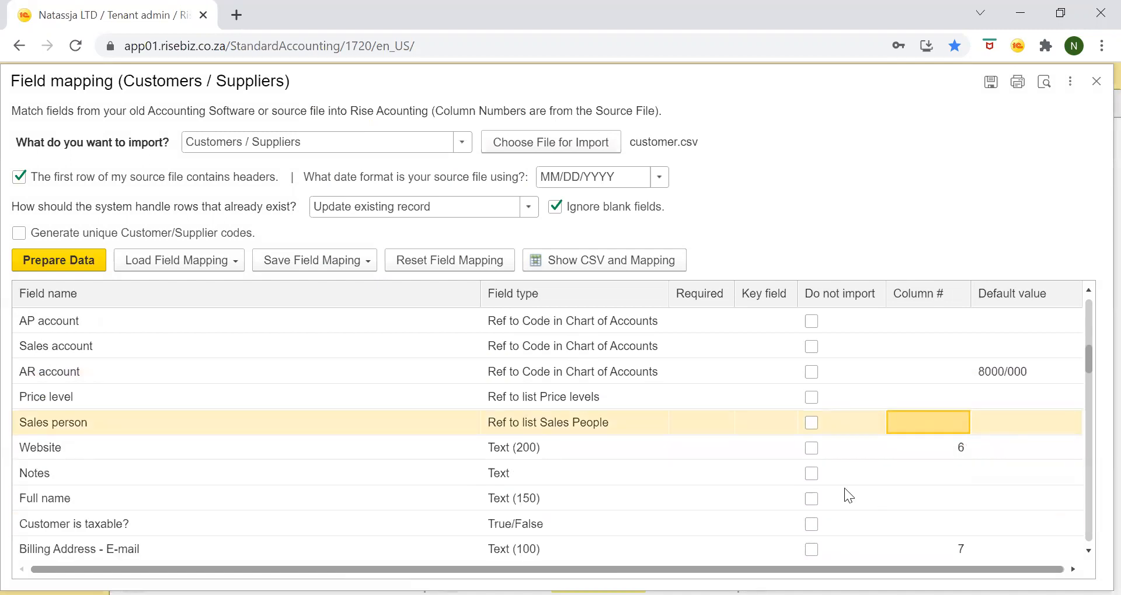
scroll(665, 484, "down", 5)
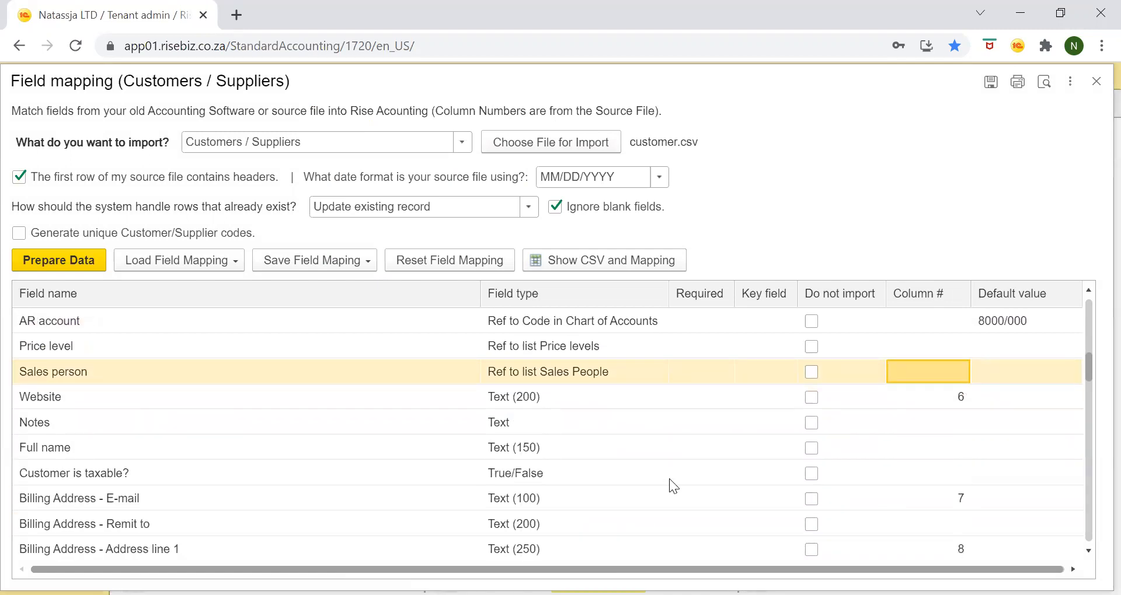
scroll(683, 477, "down", 6)
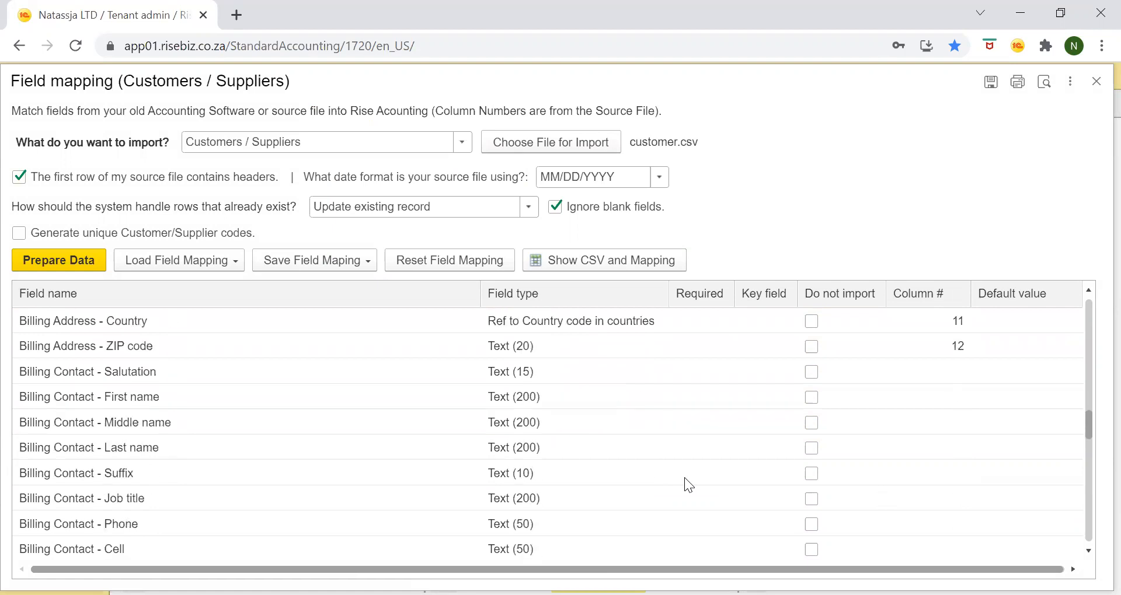
scroll(684, 478, "down", 1)
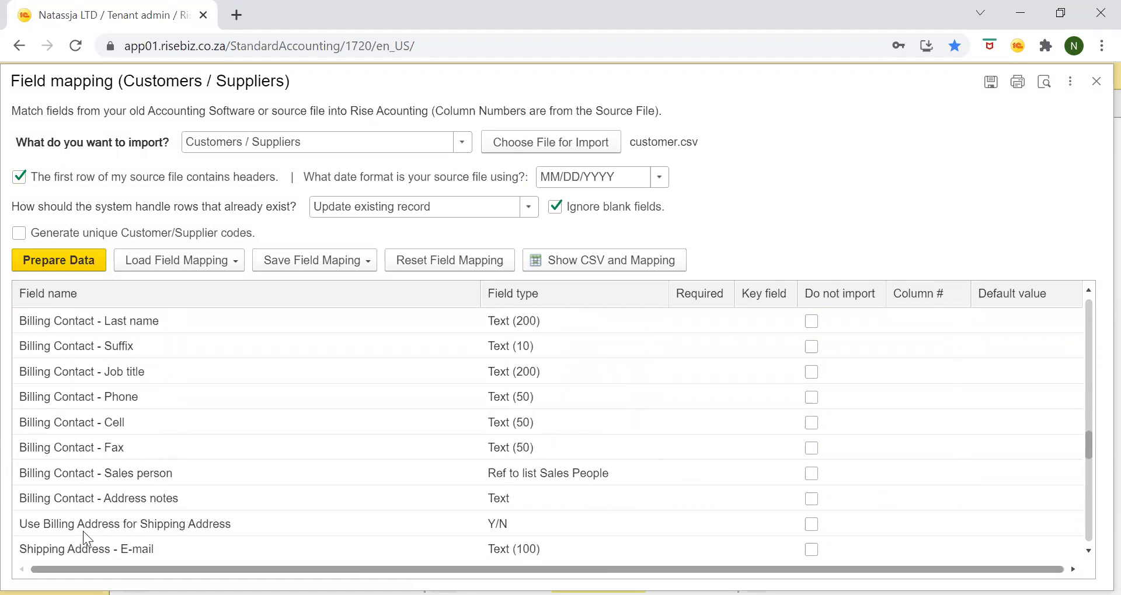
left_click(304, 525)
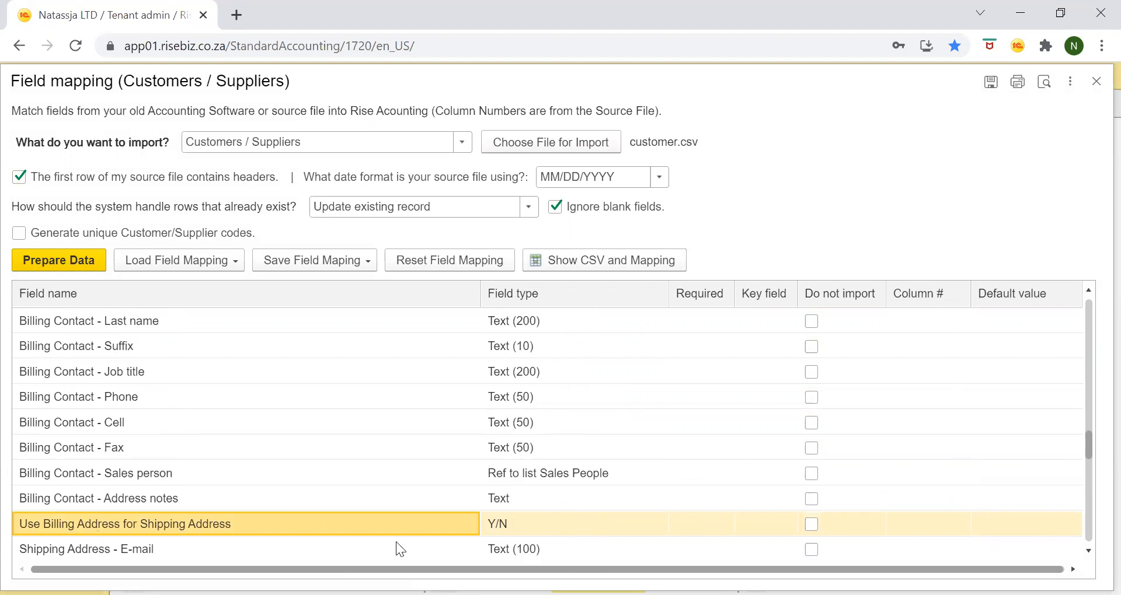
left_click(1039, 525)
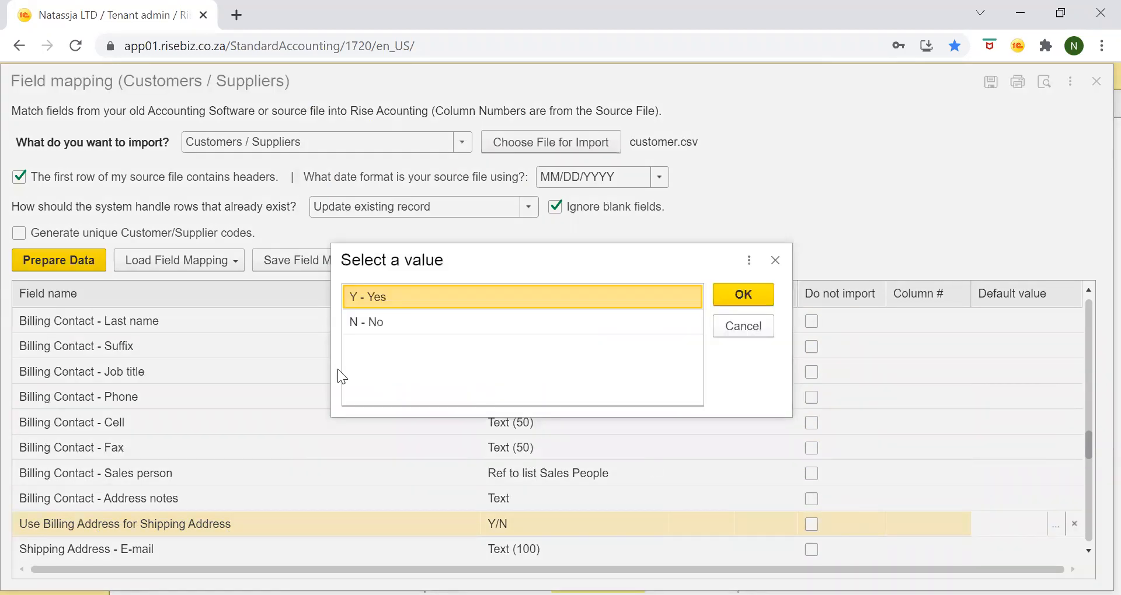
left_click(765, 303)
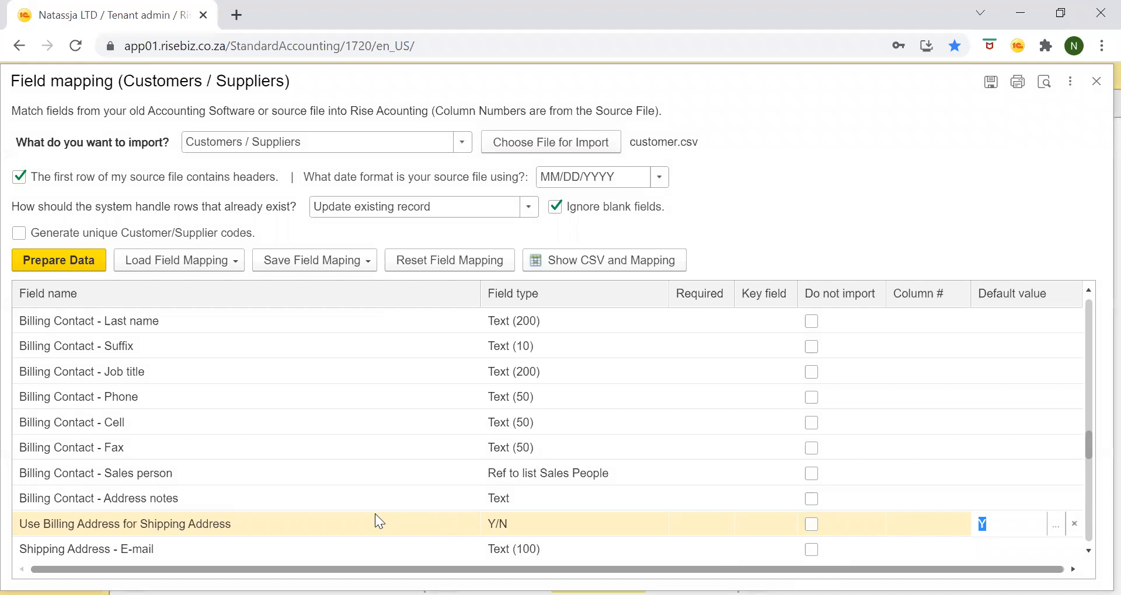
Step: Prepare the mapped data for import and look through the columns of the data preview
scroll(379, 521, "down", 1)
scroll(379, 521, "up", 3)
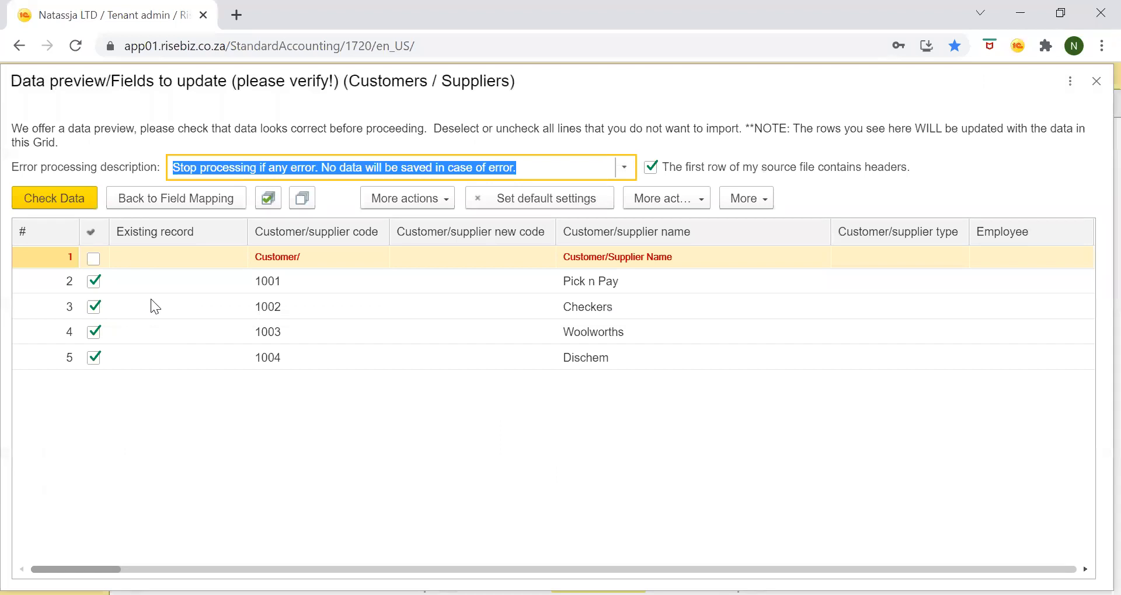
left_click_drag(76, 570, 300, 570)
left_click_drag(244, 569, 76, 569)
Step: Run the data check on the prepared rows, return to the data preview and import the data
left_click(63, 201)
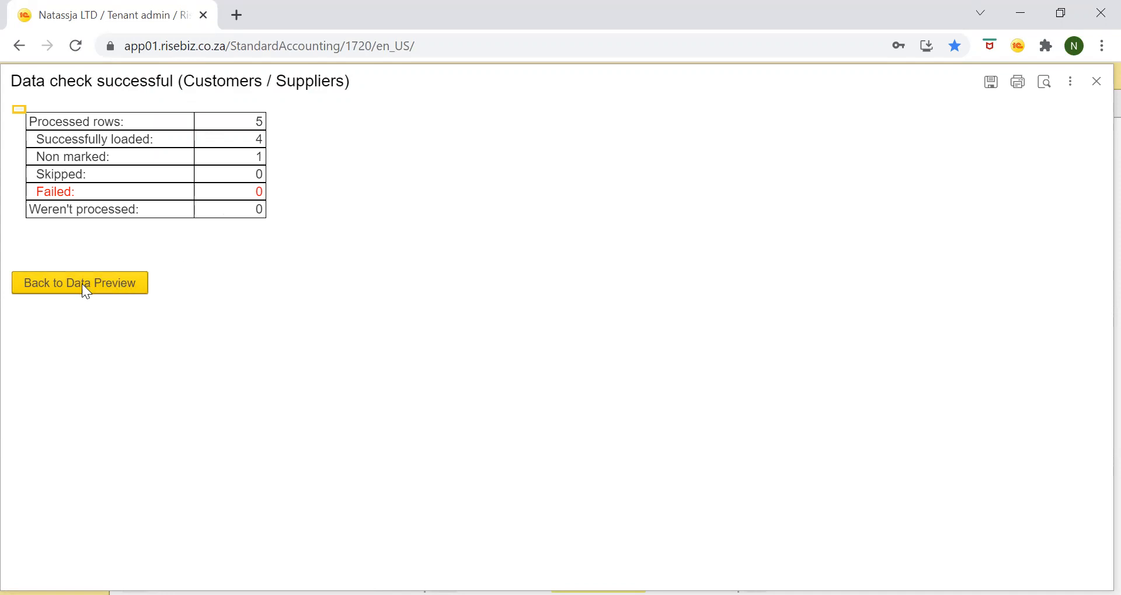
left_click(66, 286)
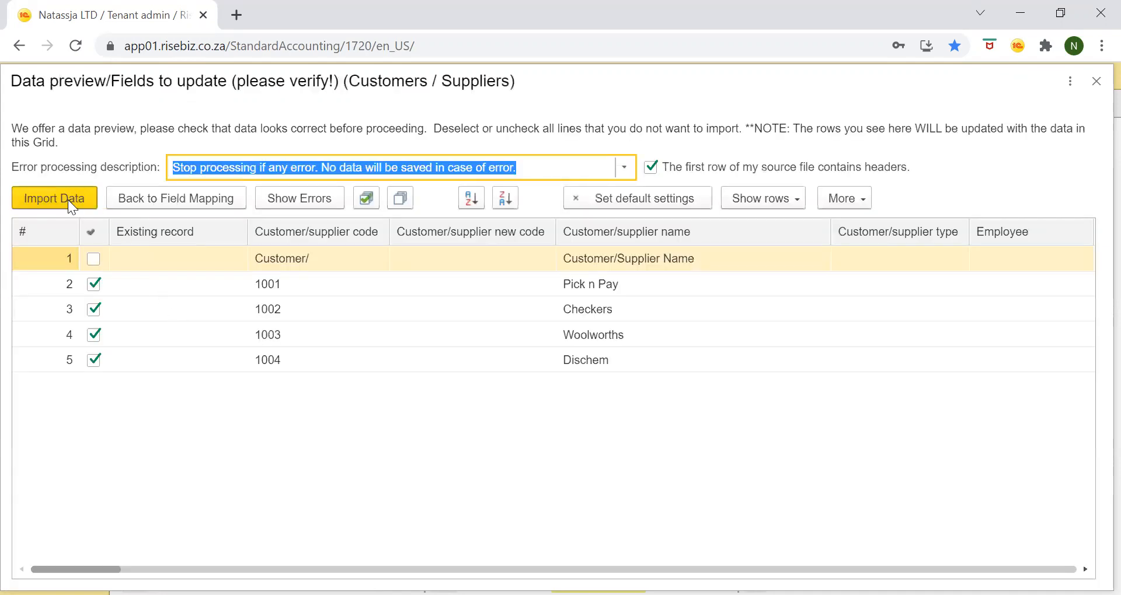
left_click(67, 200)
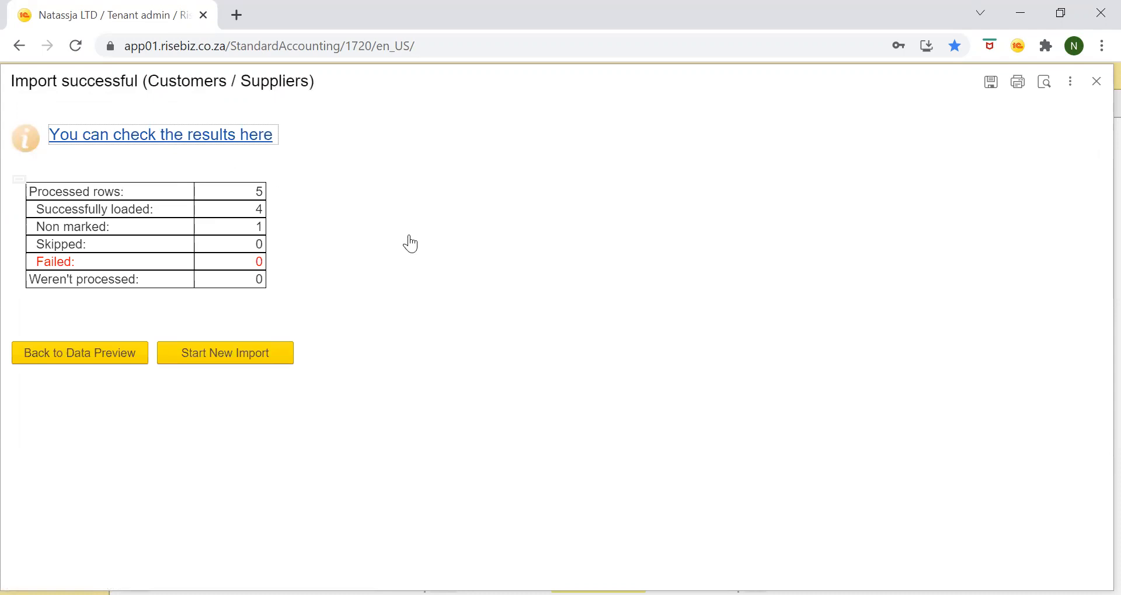
Step: Open the import results and select the Checkers record in the Counterparties list
left_click(245, 140)
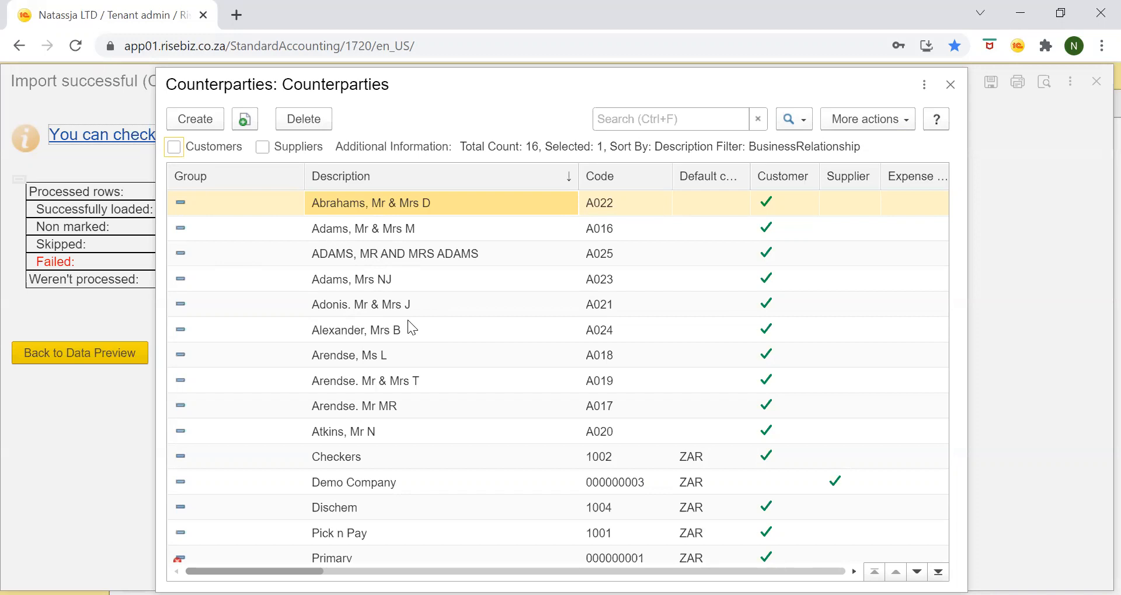
scroll(407, 319, "down", 1)
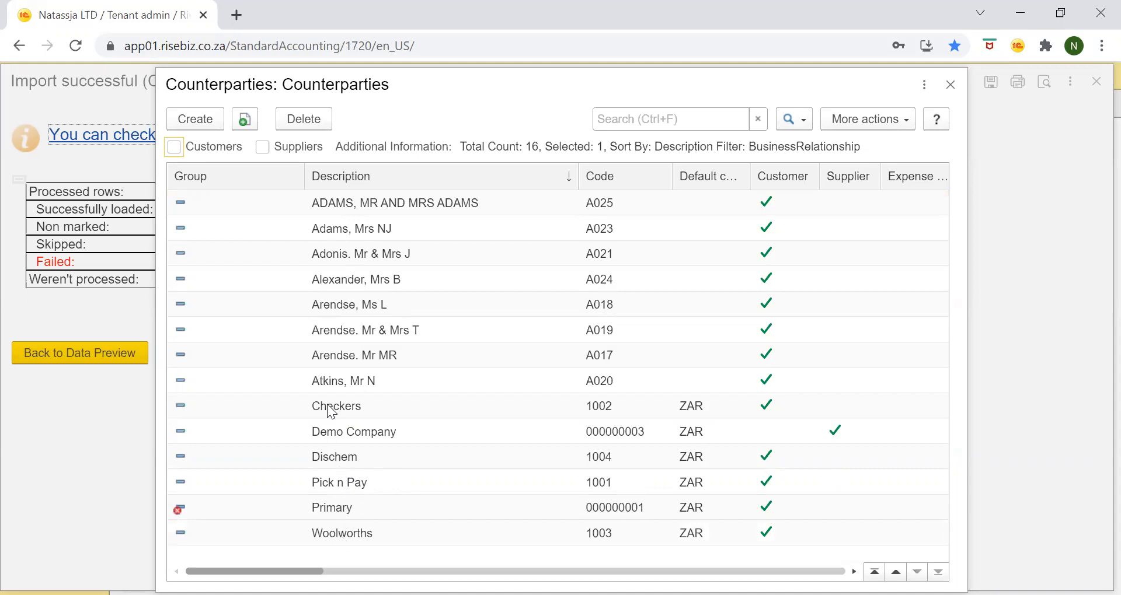
left_click(524, 415)
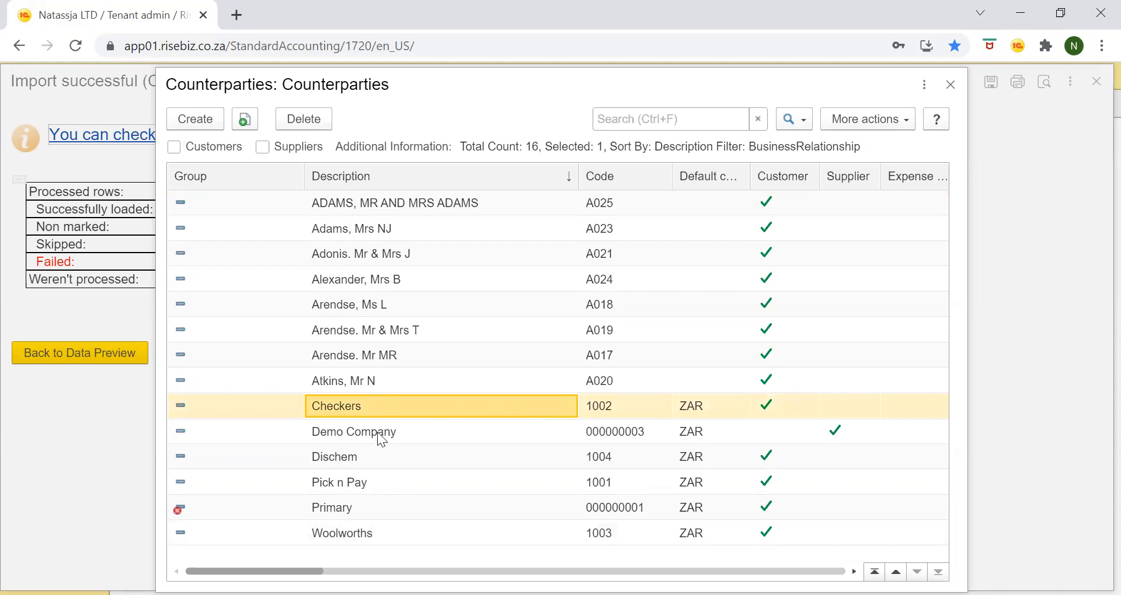